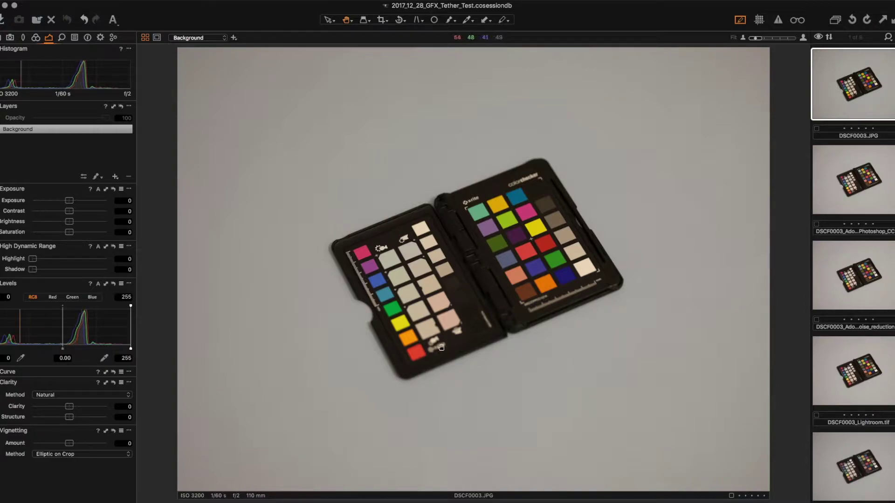
- Magnify DSCF0003.JPG to 100% and inspect the colour patches around the ColorChecker's centre cross for noise
double_click(499, 248)
left_click_drag(563, 228, 429, 265)
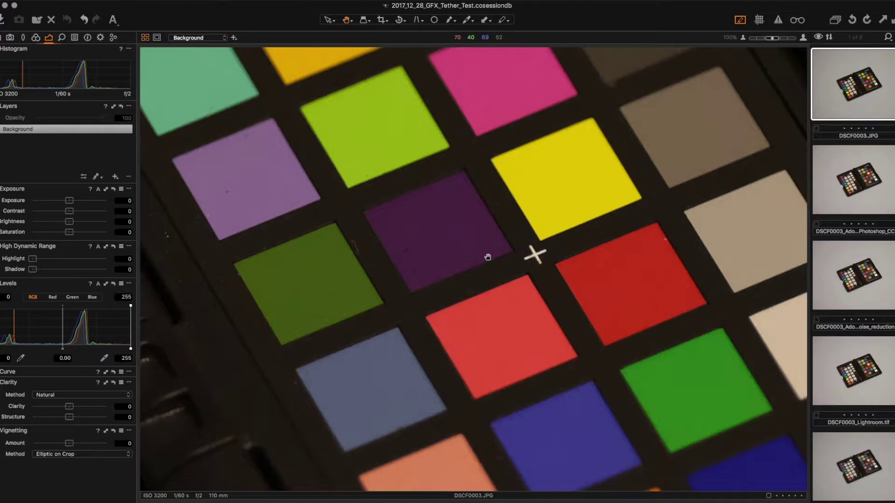
mouse_move(488, 257)
left_mouse_down()
mouse_move(459, 265)
mouse_move(505, 261)
left_mouse_up()
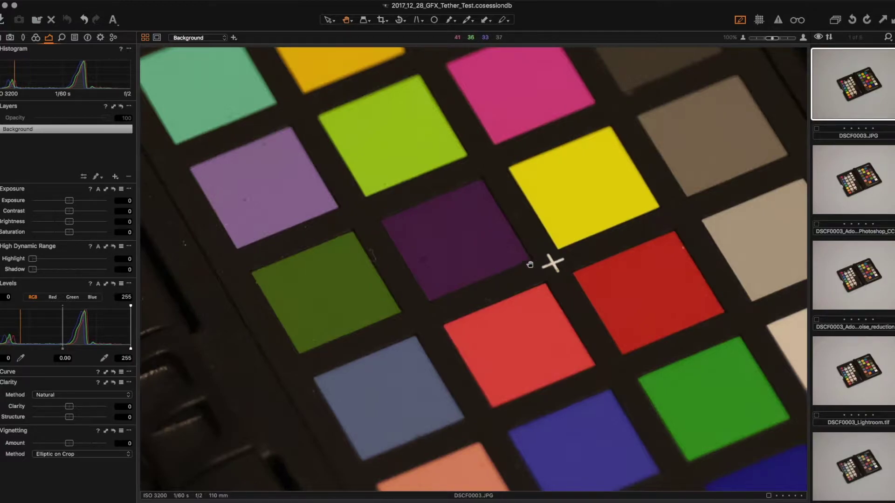
scroll(513, 268, "right", 5)
scroll(529, 278, "left", 1)
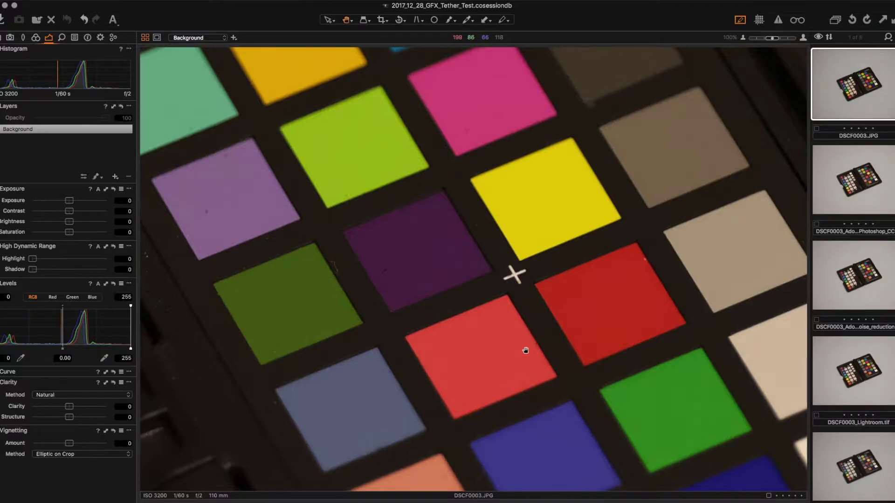
- Inspect the neutral white-balance patches and the magenta-to-teal column on the other half of the ColorChecker
scroll(527, 350, "left", 10)
scroll(550, 321, "left", 15)
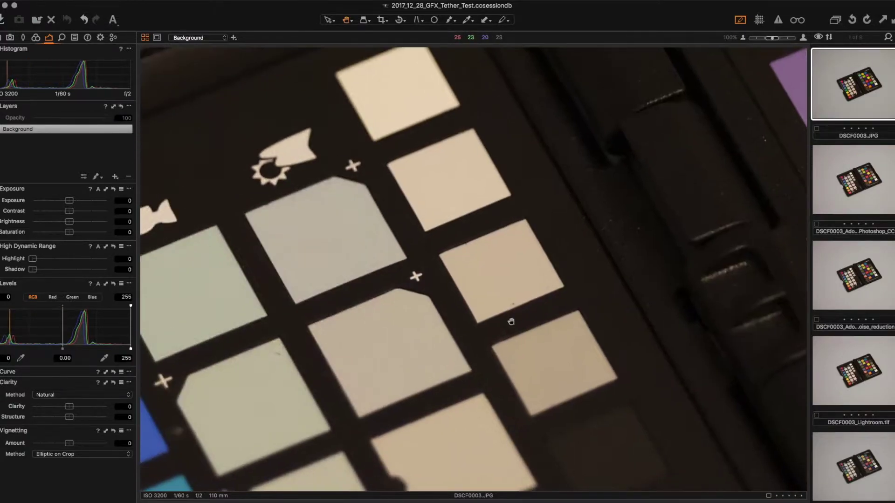
scroll(505, 317, "left", 10)
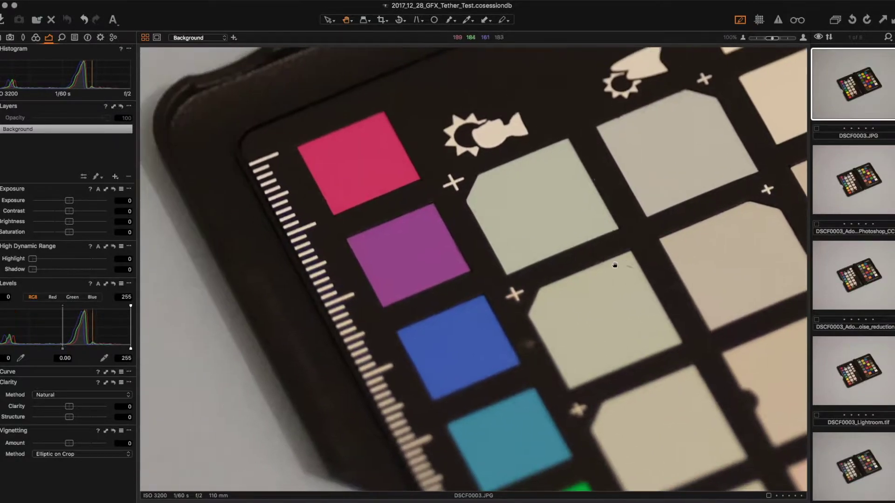
scroll(625, 262, "right", 10)
scroll(605, 262, "left", 15)
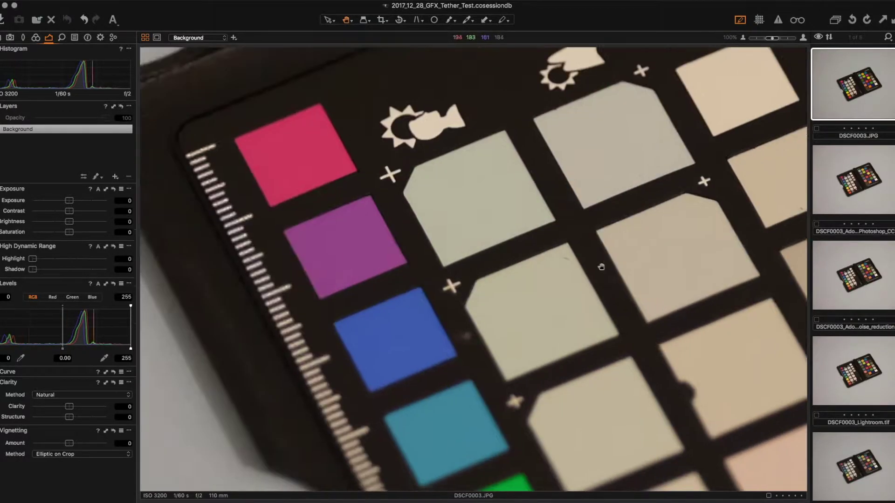
scroll(606, 275, "right", 20)
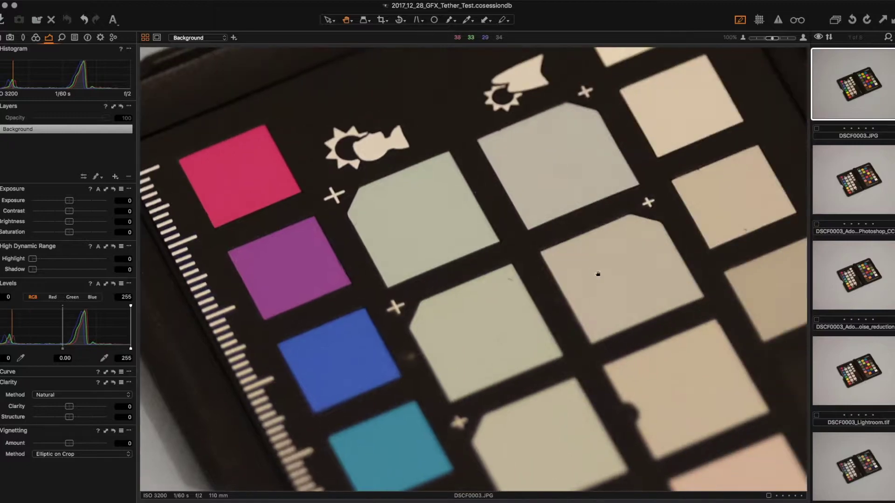
scroll(363, 277, "right", 20)
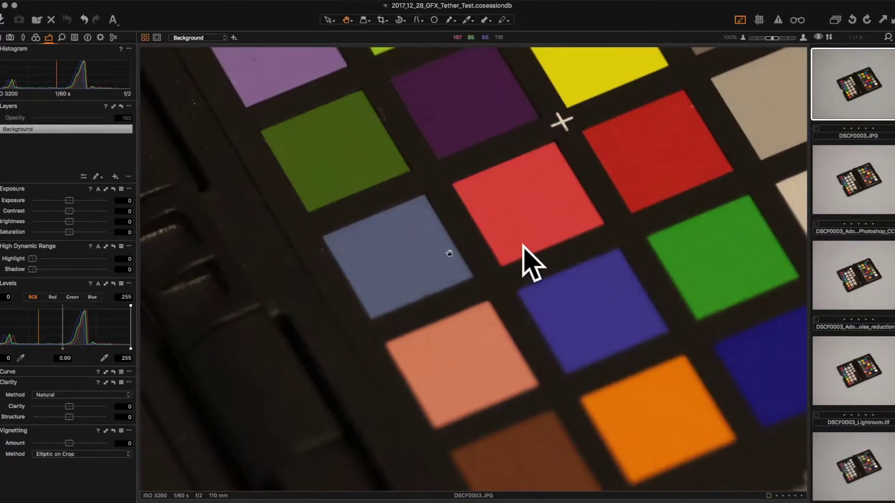
- Examine the lower colour patches and millimetre scale of DSCF0003.JPG, and return to the patches around the centre cross
scroll(233, 281, "down", 5)
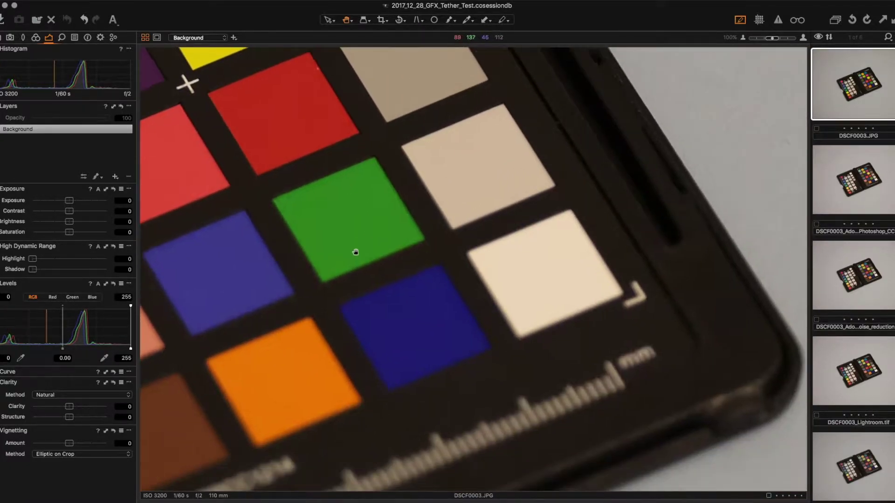
scroll(354, 252, "left", 15)
scroll(547, 359, "up", 2)
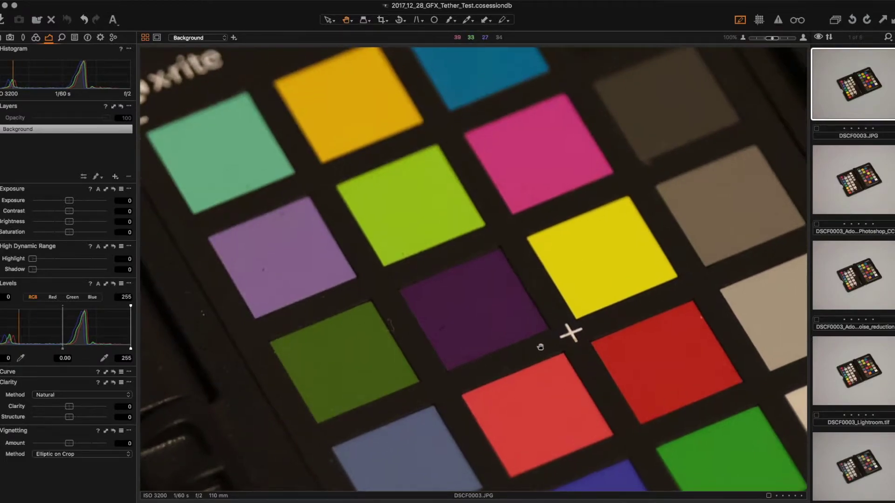
left_click_drag(625, 311, 595, 314)
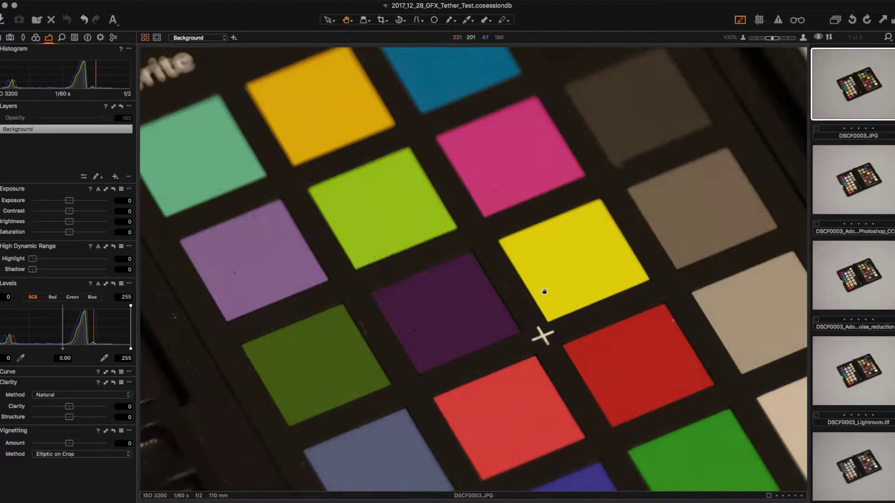
scroll(603, 292, "right", 2)
scroll(603, 292, "down", 2)
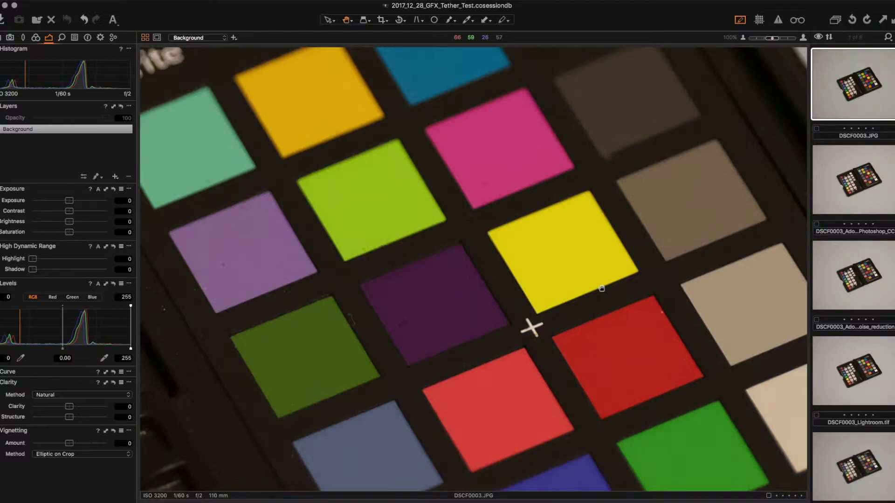
- Compare DSCF0003.JPG with DSCF0003_Adode_RAW_Photoshop_CC.tif one after the other, and display both images side by side
left_click(853, 188)
mouse_move(626, 327)
left_mouse_down()
mouse_move(575, 310)
mouse_move(617, 311)
left_mouse_up()
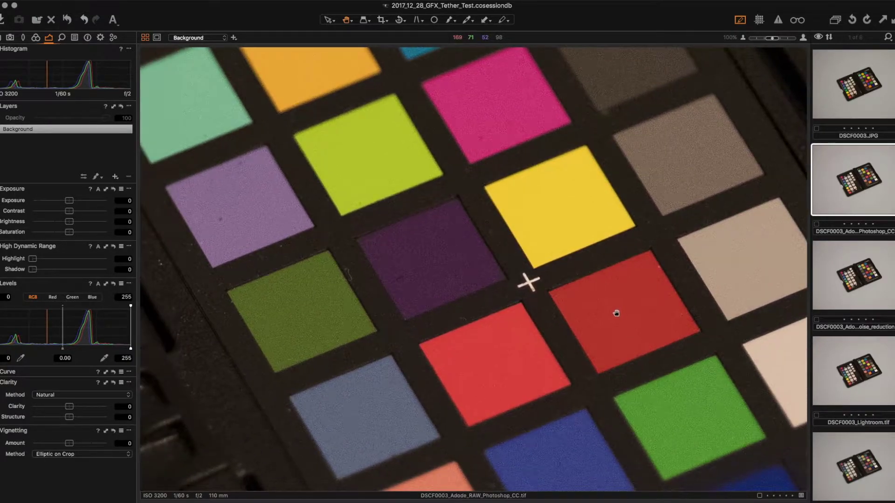
left_click(850, 98)
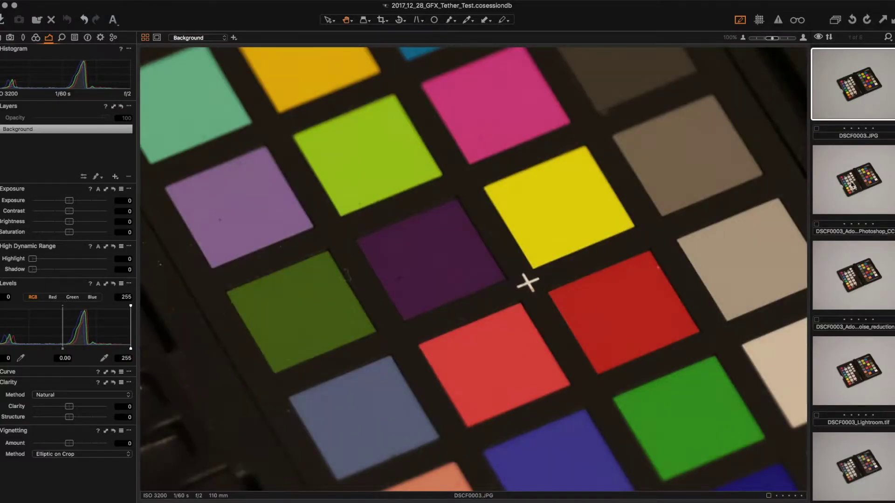
left_click(851, 185)
left_click(853, 110, "super")
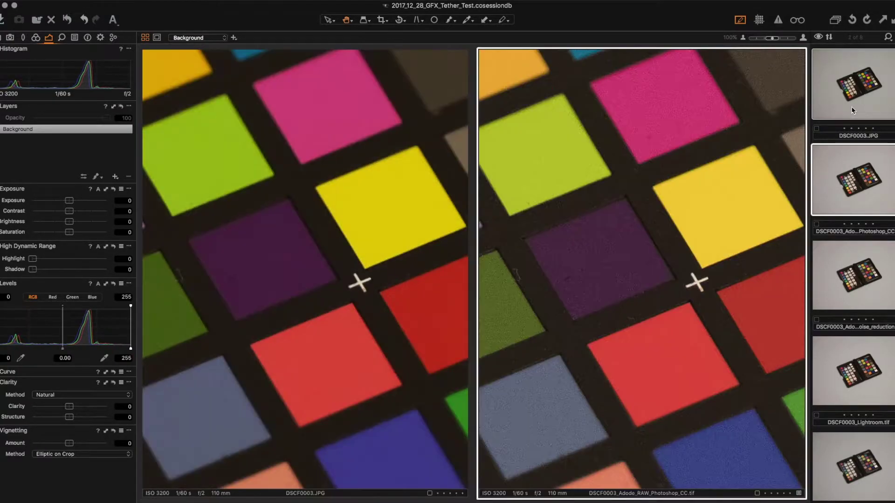
- Hide the editing tools and the thumbnail browser so the two-image comparison fills the window
key("super+t")
key("super+b")
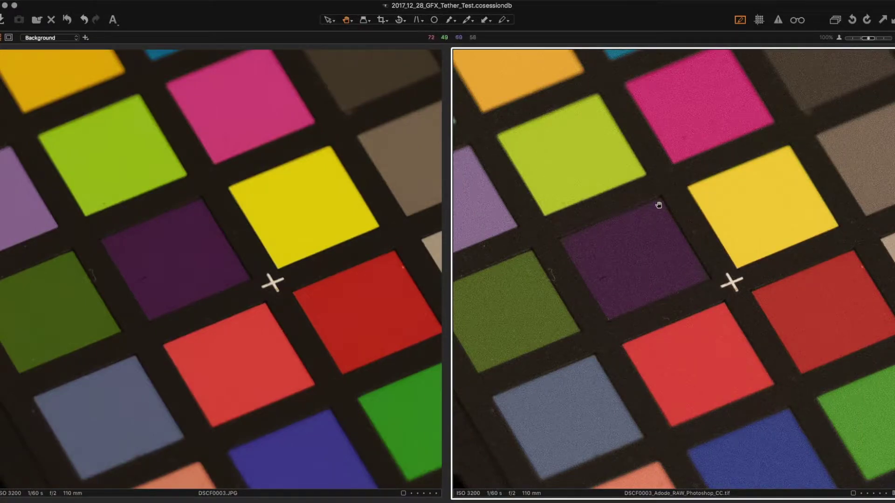
key("super+t")
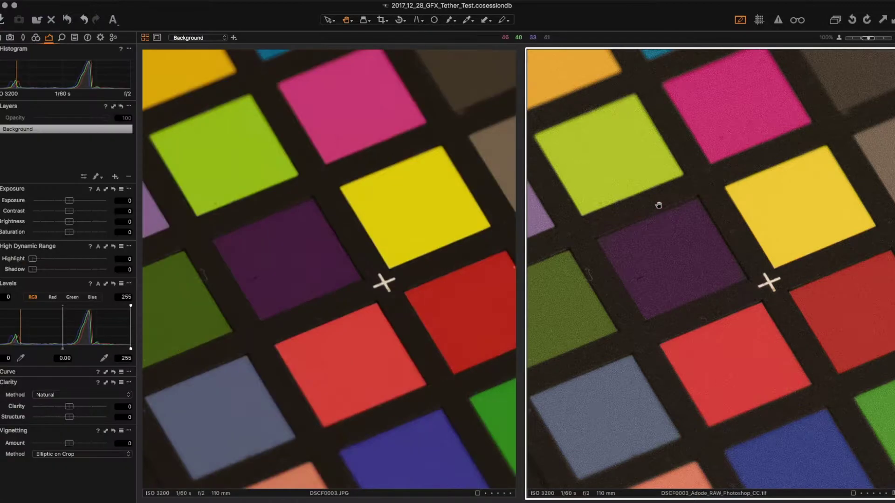
key("super+b")
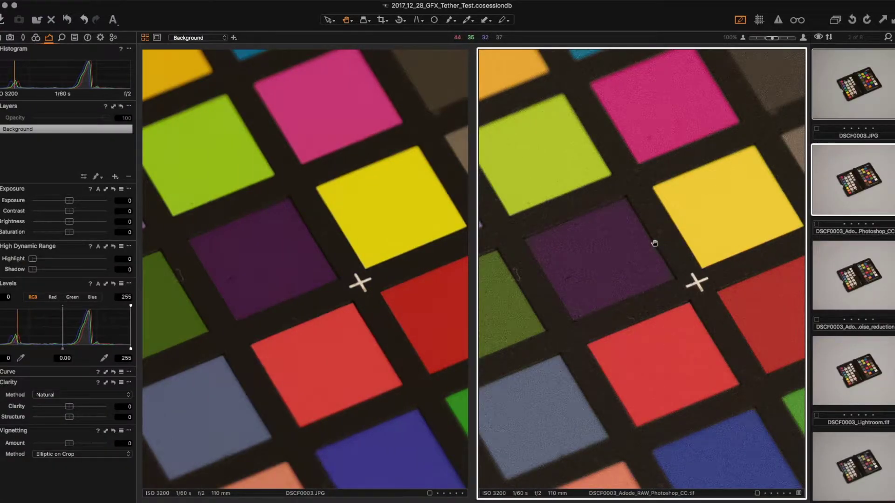
key("super+t")
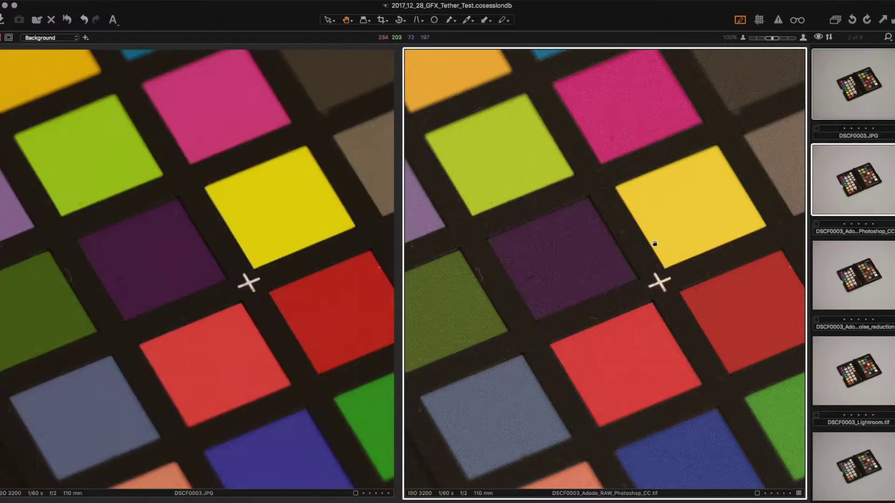
key("super+b")
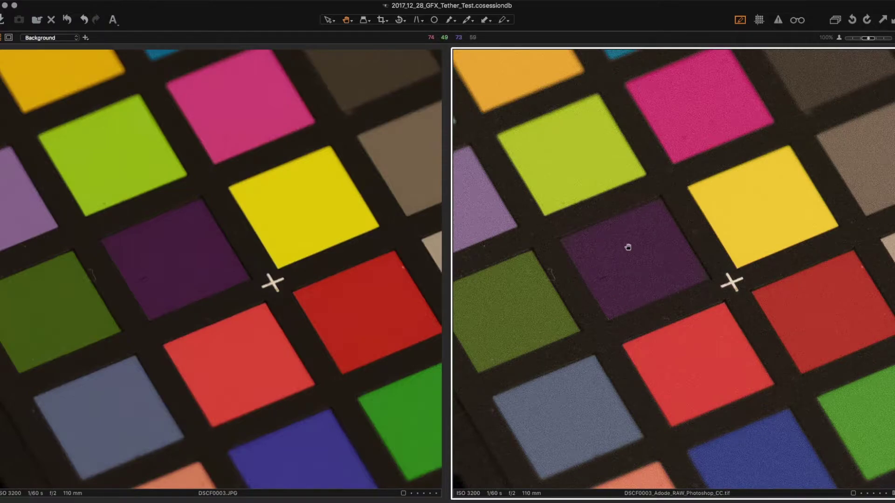
- Check the Photoshop CC TIFF at 50% and again at 100%, and restore the editing tools and thumbnail browser
key("super+minus")
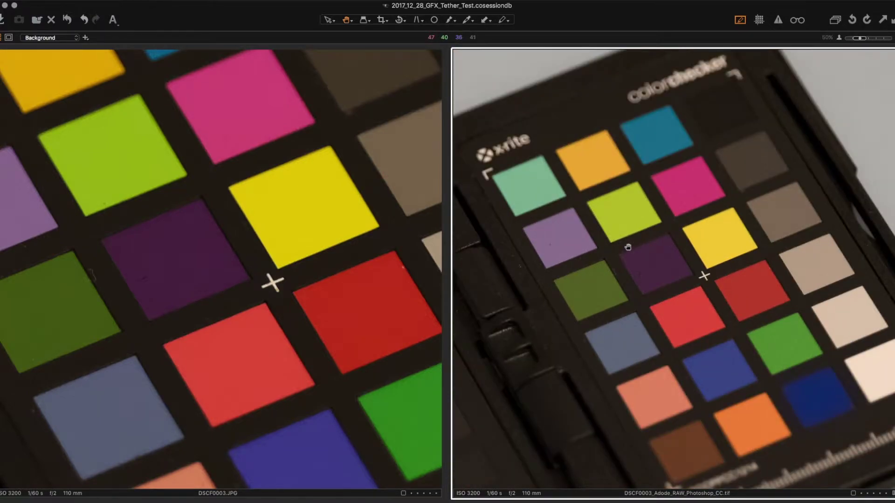
key("super+plus")
key("super+plus")
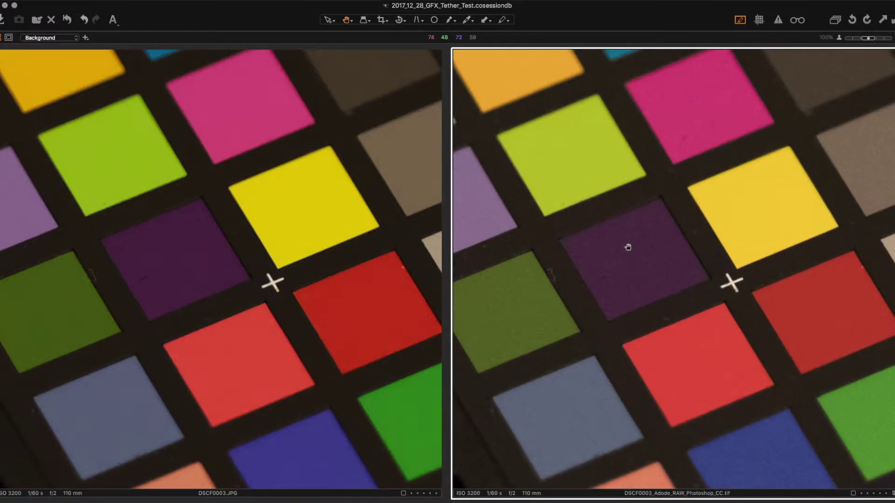
left_click_drag(693, 260, 664, 229)
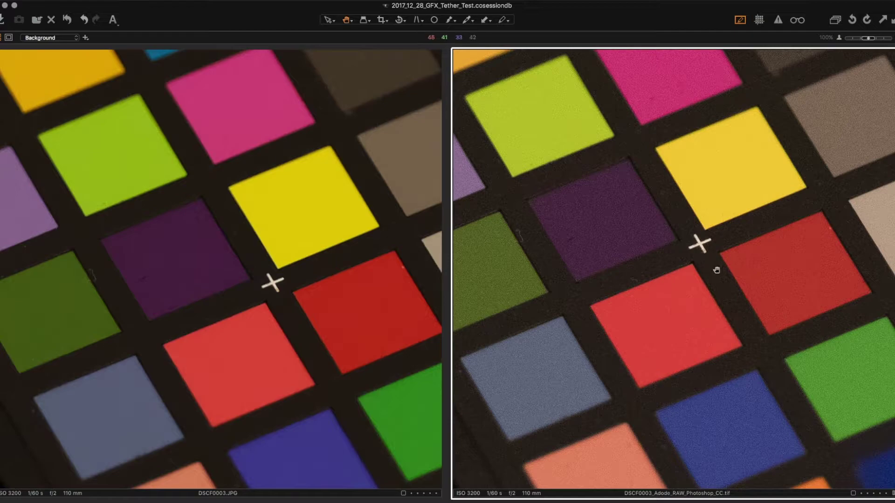
key("alt+super+t")
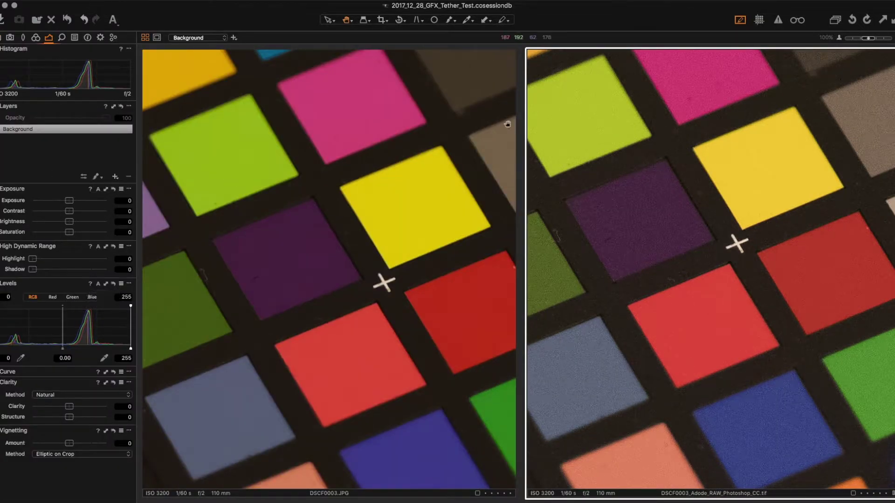
key("shift+super+b")
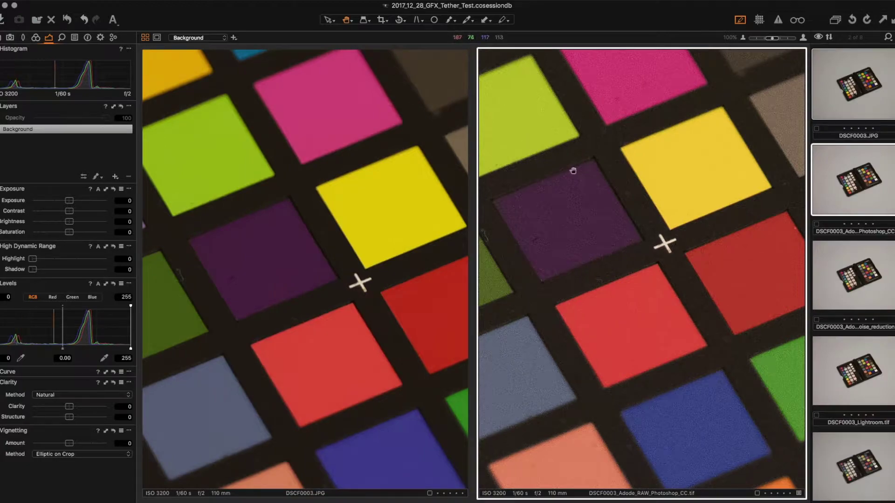
- Compare DSCF0003_Adode_RAW_Photoshop_CC_noise_reduction.tif side by side with the version without noise reduction, both at 100%
left_click(857, 279)
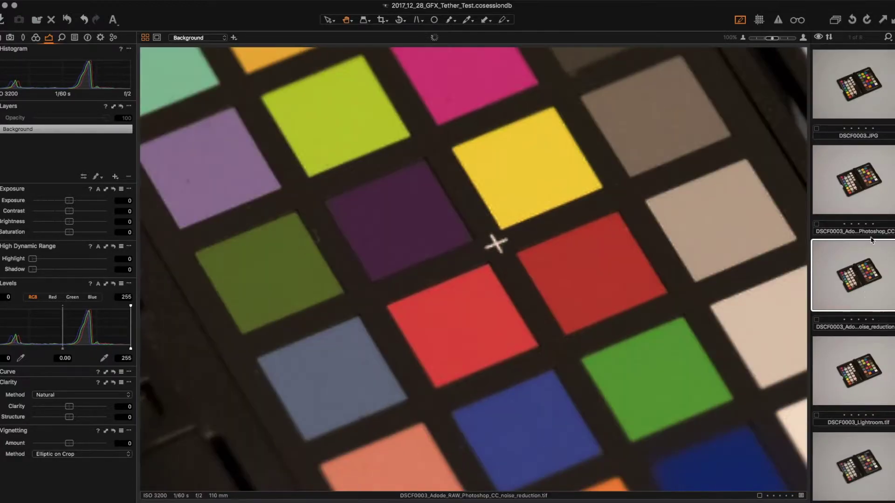
left_click(859, 191, "super")
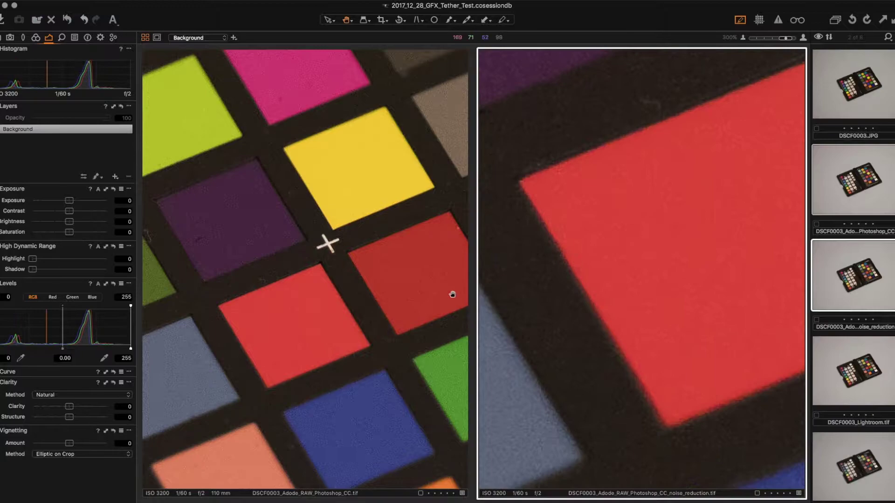
left_click(660, 325)
left_click(640, 270)
left_click_drag(640, 270, 607, 284)
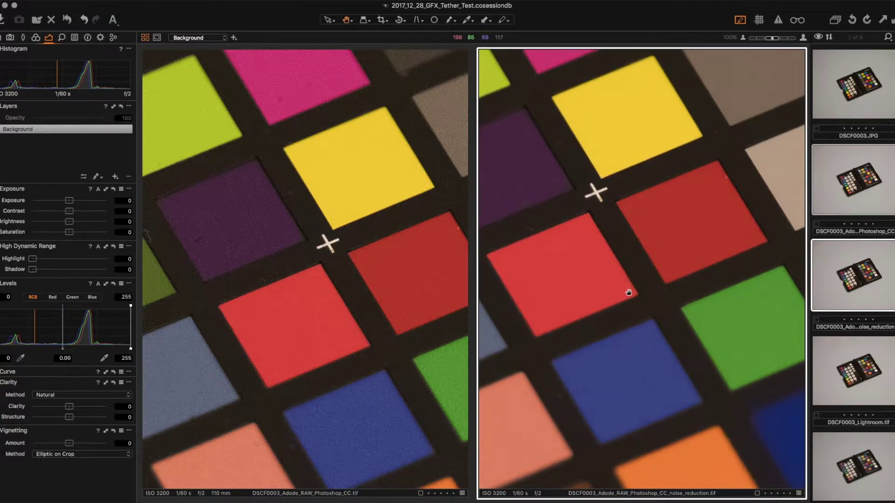
left_click_drag(633, 295, 629, 286)
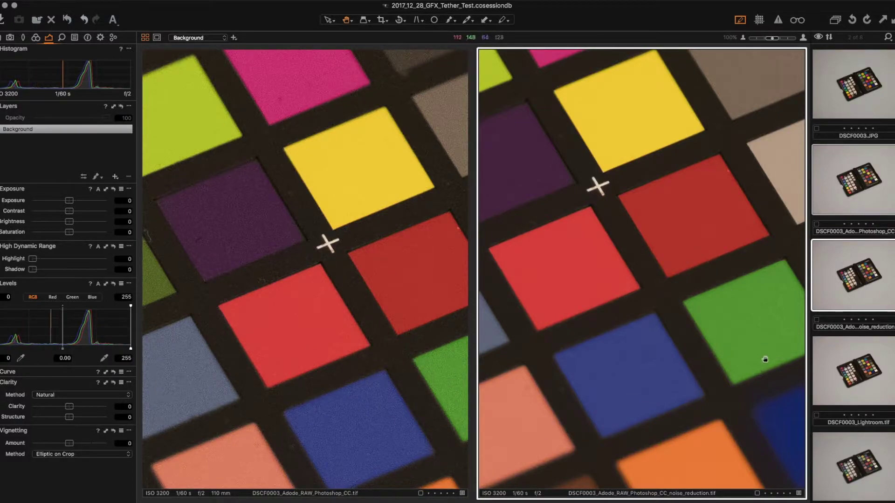
- Display DSCF0003_Lightroom.tif side by side with the Photoshop CC TIFF and compare the noise in their colour patches
left_click(861, 366)
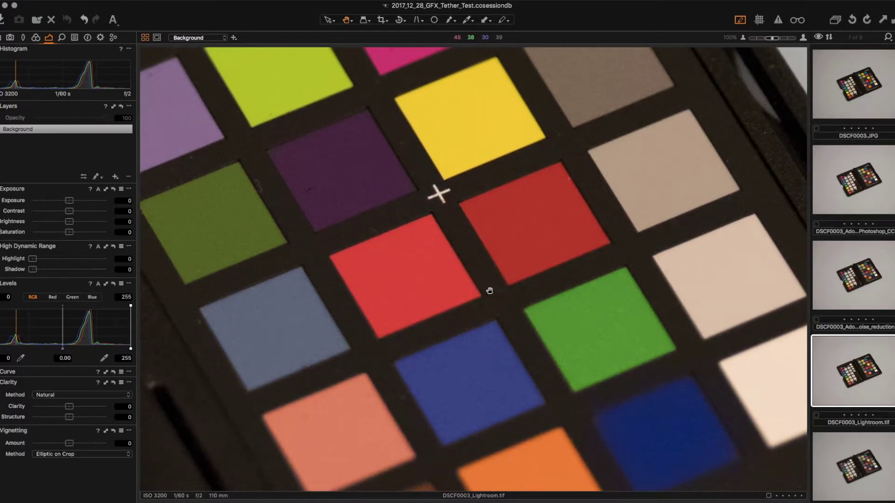
left_click(865, 195, "super")
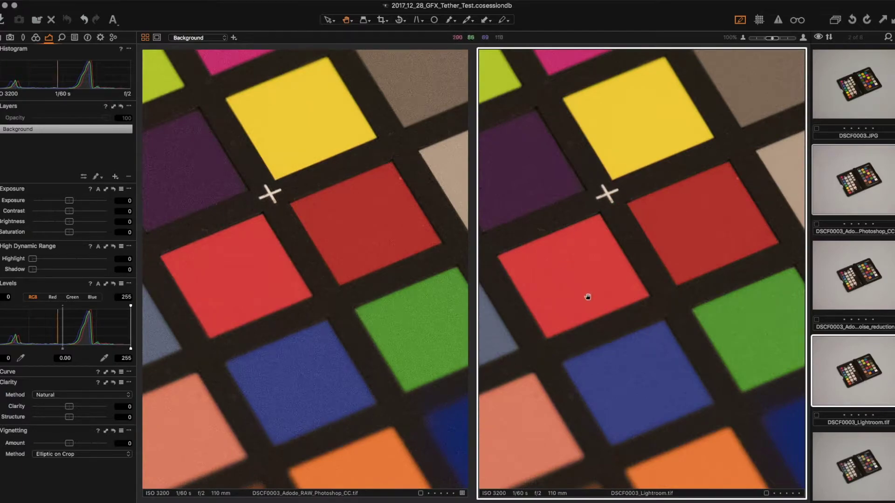
left_click_drag(624, 294, 642, 303)
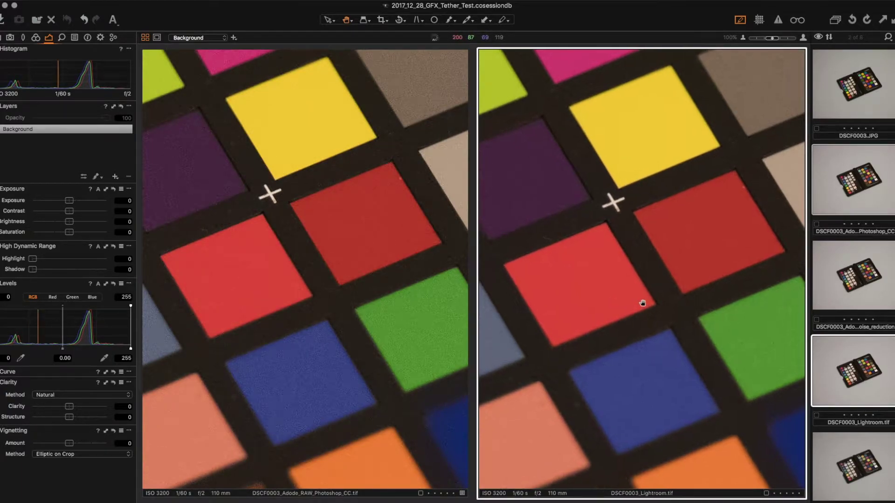
left_click_drag(642, 303, 599, 173)
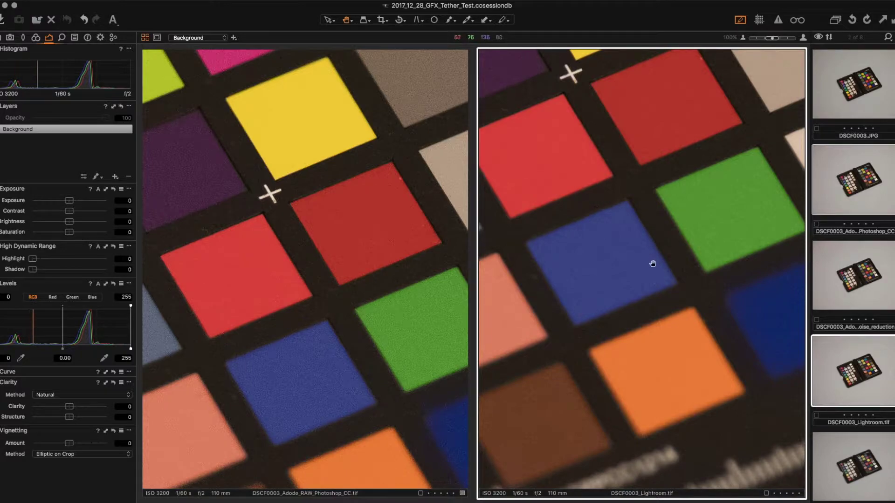
left_click_drag(618, 216, 661, 314)
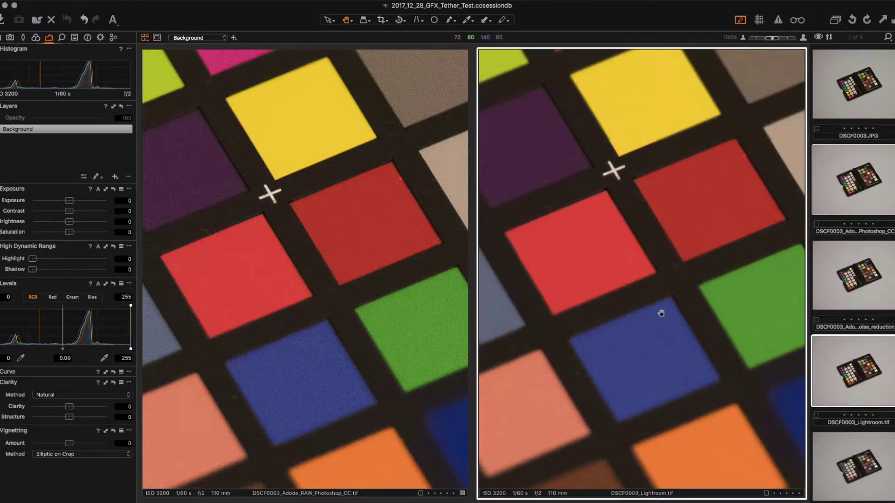
left_click_drag(643, 262, 644, 271)
left_click_drag(362, 268, 409, 373)
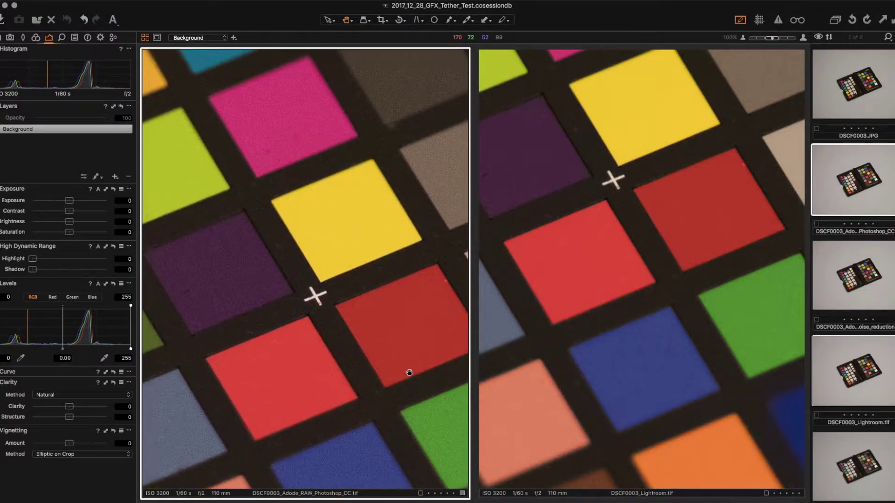
- Examine the noise in the Photoshop CC TIFF at 200% and return it to 100% beside the Lightroom TIFF
scroll(415, 373, "up", 2)
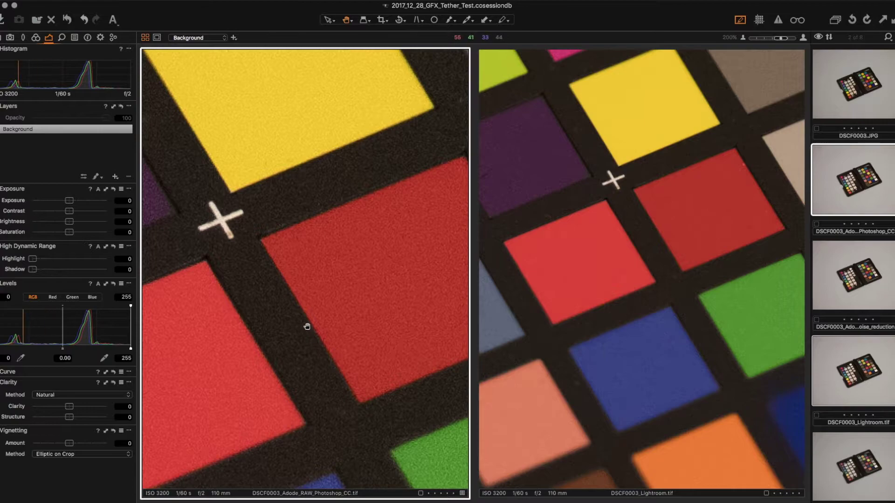
scroll(307, 322, "down", 2)
scroll(318, 274, "up", 1)
left_click_drag(318, 274, 336, 420)
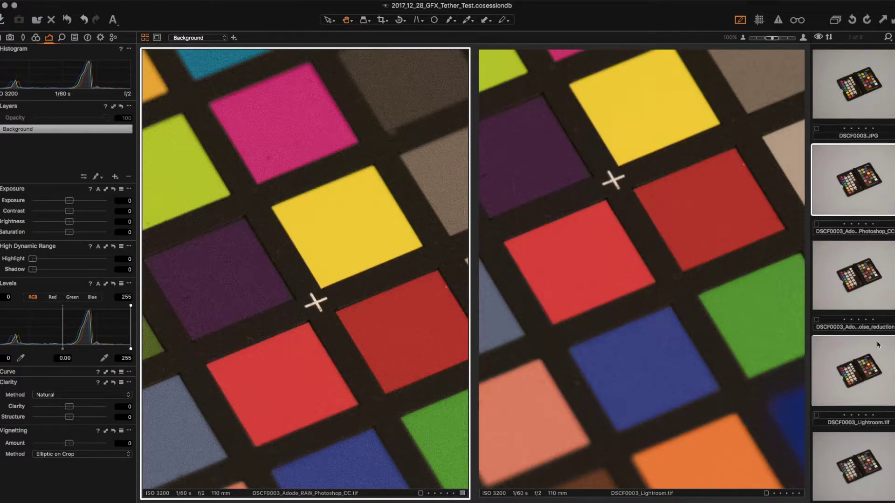
- Display DSCF0003.dng on its own and examine the noise in its colour patches at 100% and 200%
scroll(856, 385, "down", 3)
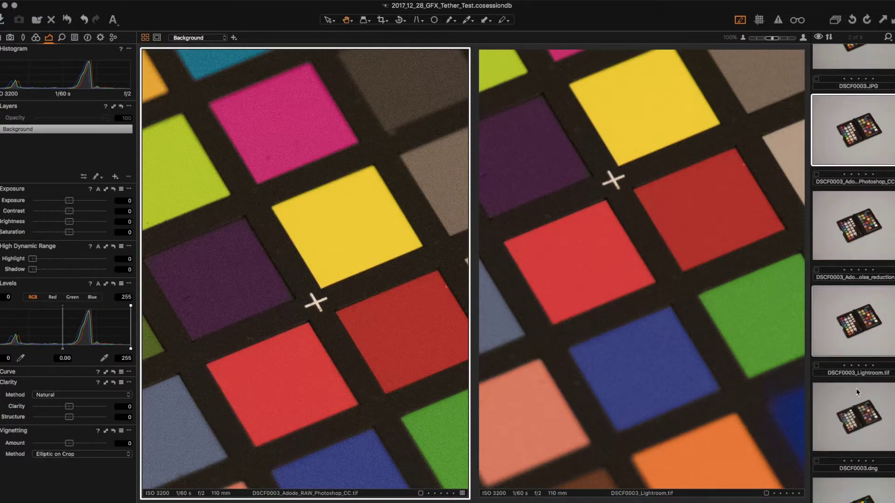
scroll(857, 410, "down", 2)
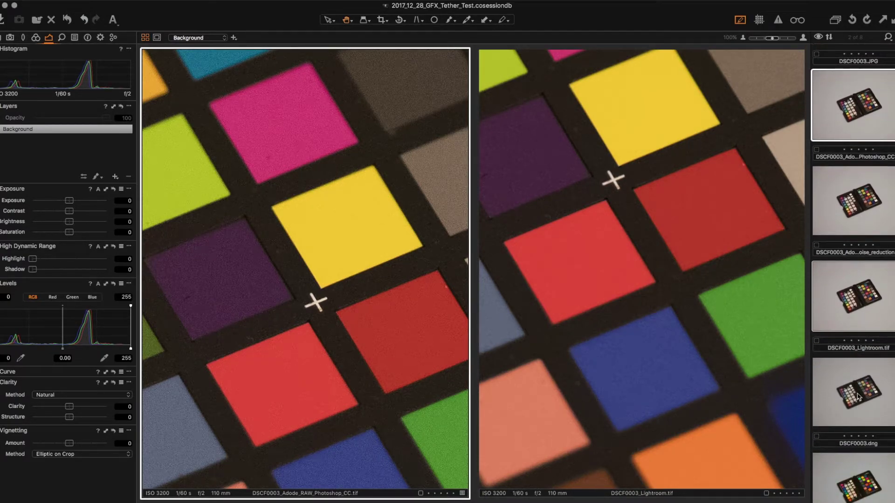
left_click(856, 396)
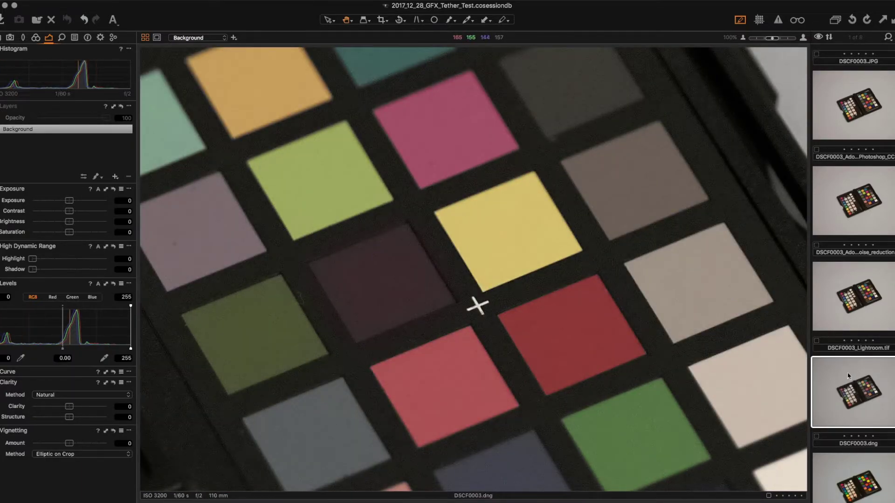
scroll(851, 377, "down", 8)
scroll(851, 376, "down", 1)
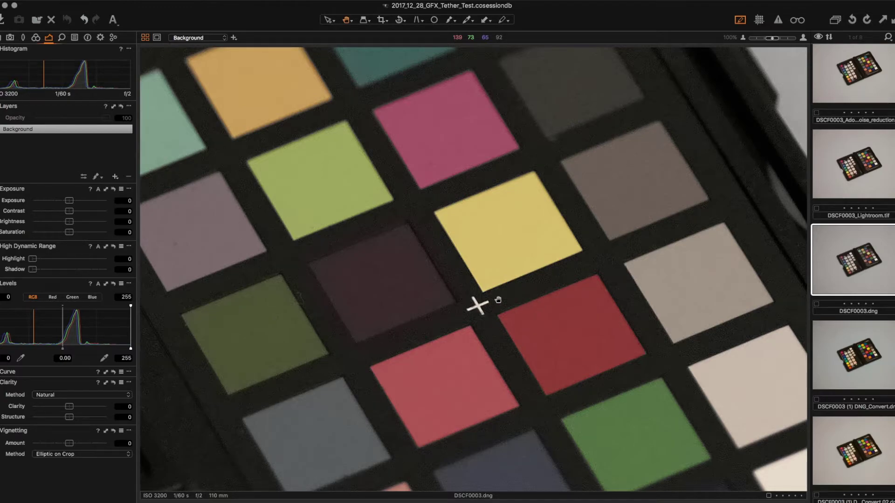
key("super+plus")
- Fit DSCF0003.dng to the view and show its colour settings with the Layers section collapsed
left_click(9, 39)
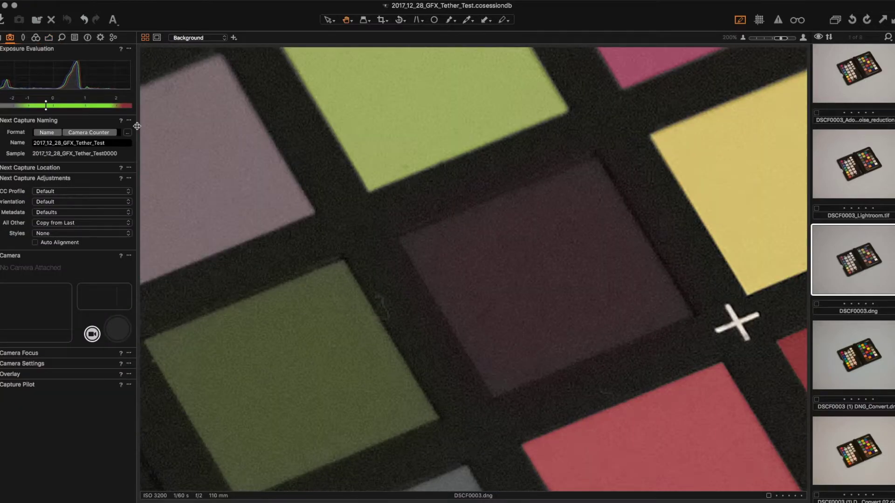
key("super+0")
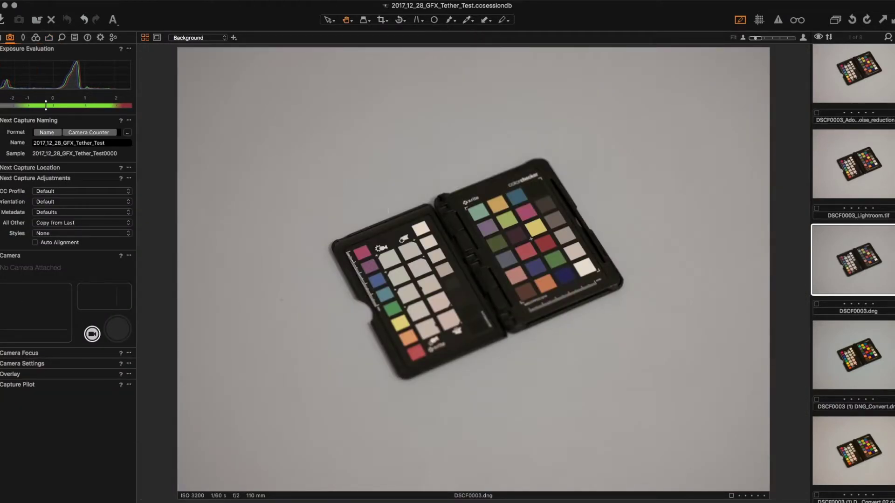
left_click(35, 37)
left_click(24, 41)
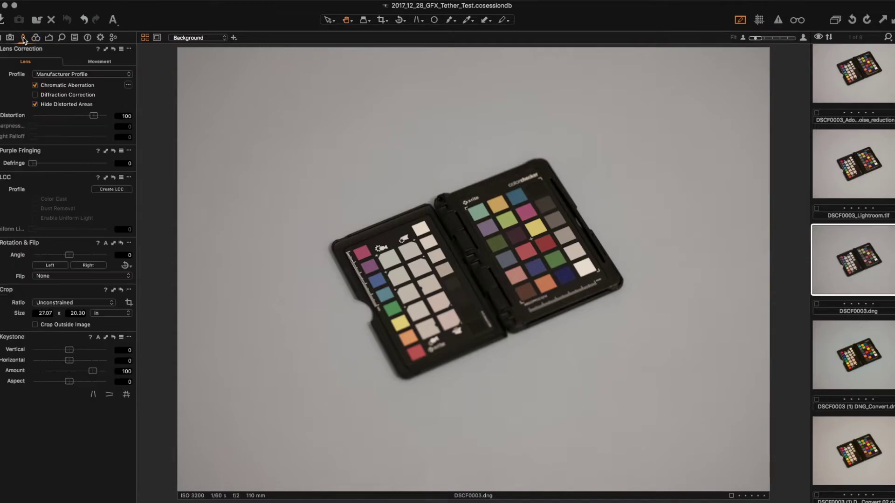
left_click(36, 40)
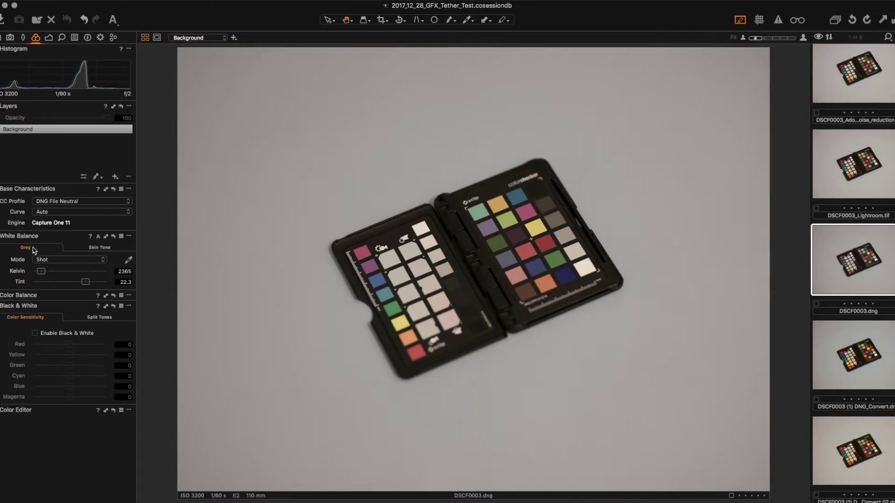
left_click(8, 106)
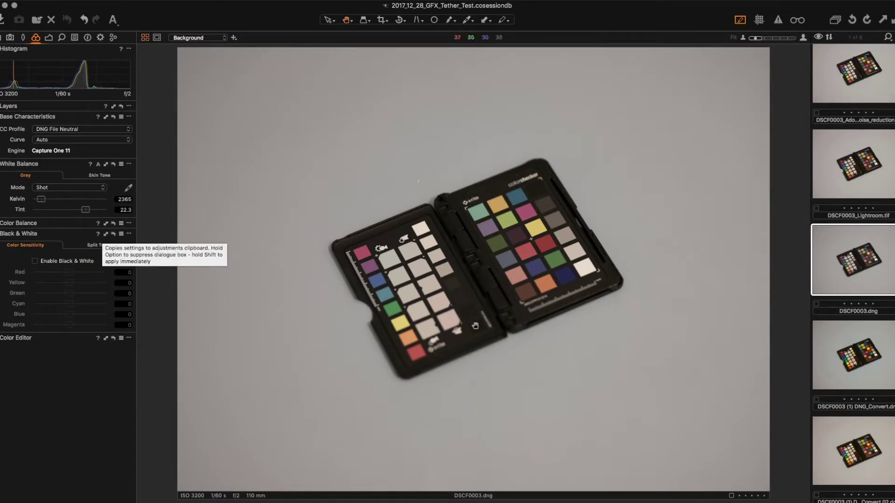
- Compare DSCF0003.dng side by side with DSCF0003.JPG at 100%, check the JPG at 200%, and make the DNG the active image
left_click(530, 243)
left_click_drag(496, 251, 525, 271)
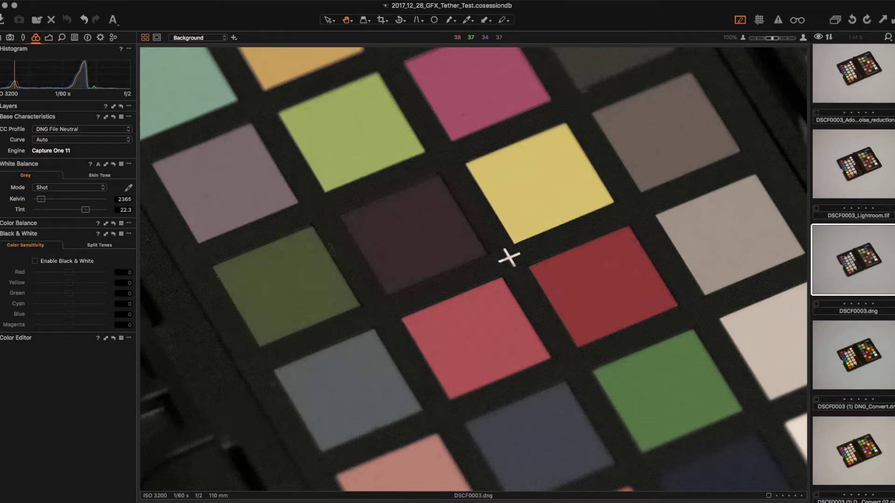
scroll(861, 212, "up", 5)
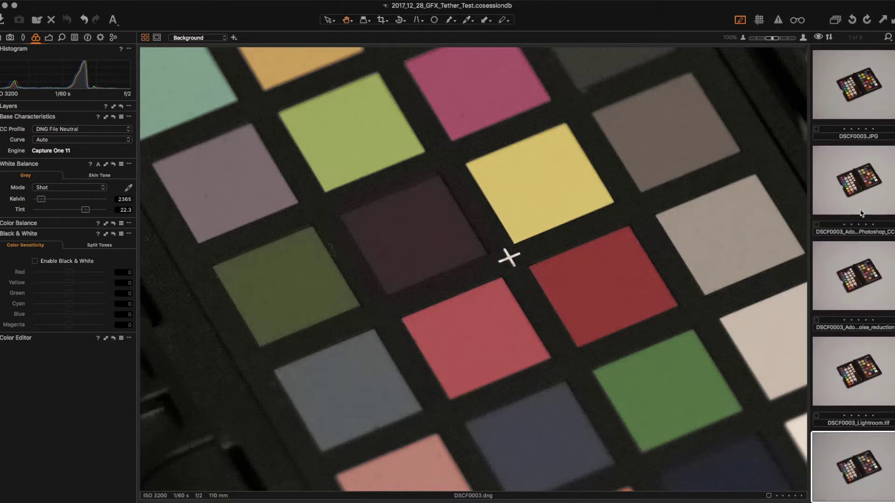
left_click(844, 88, "super")
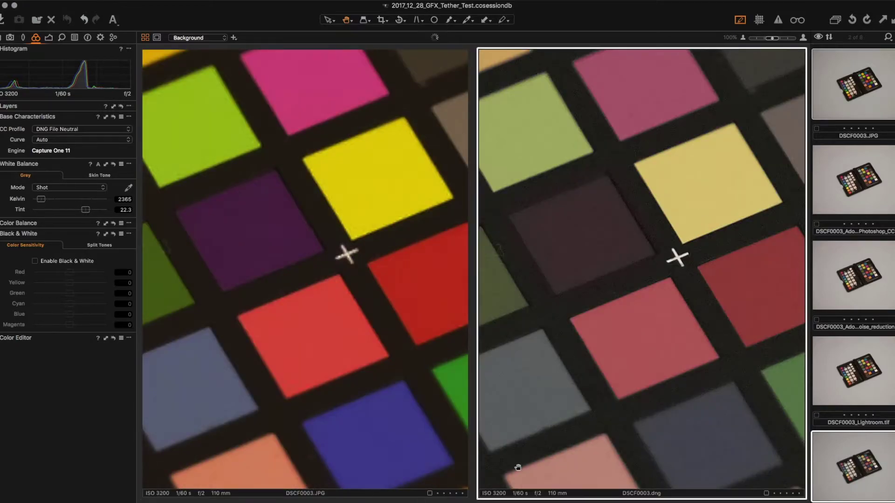
left_click_drag(290, 236, 324, 361)
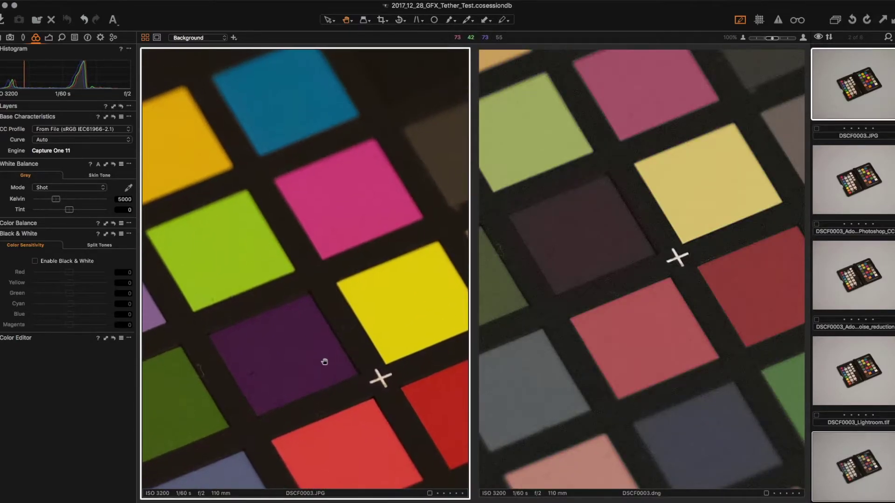
scroll(324, 361, "up", 2)
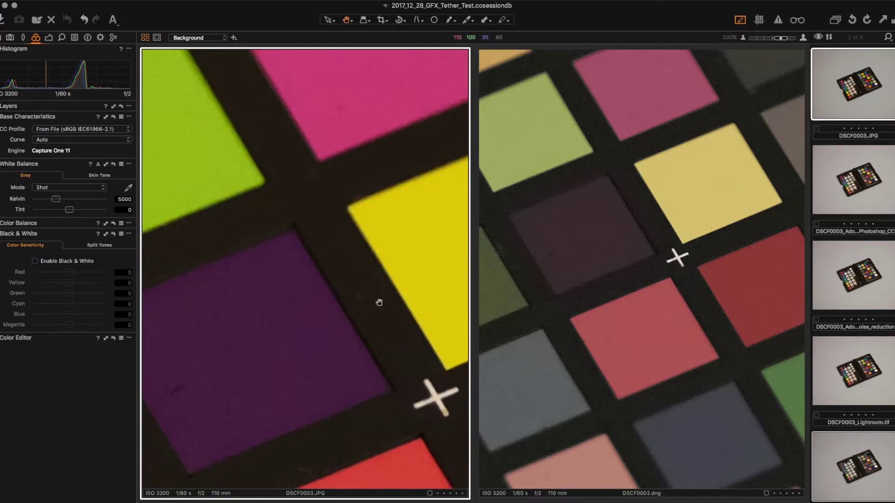
scroll(362, 296, "down", 2)
left_click_drag(356, 285, 360, 299)
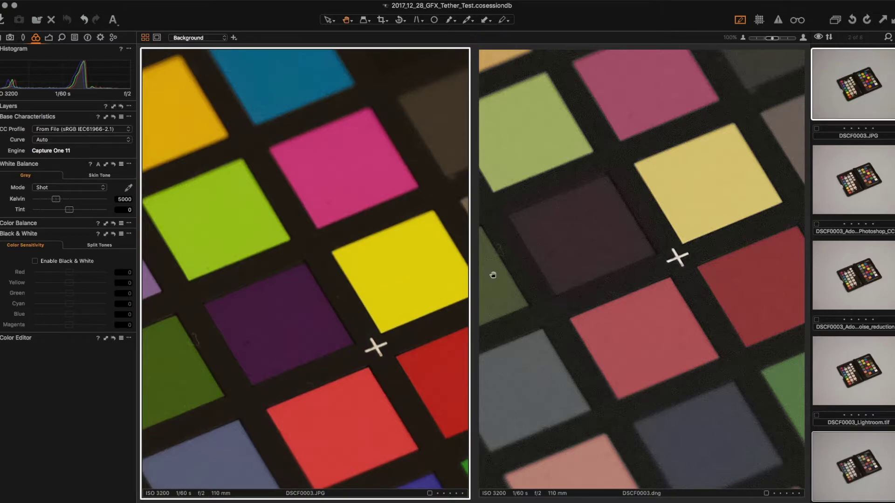
left_click(594, 154)
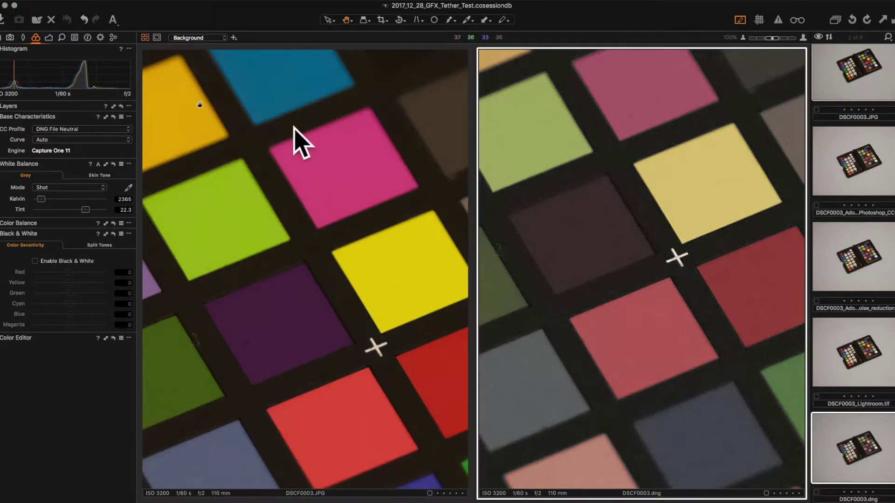
left_click(69, 130)
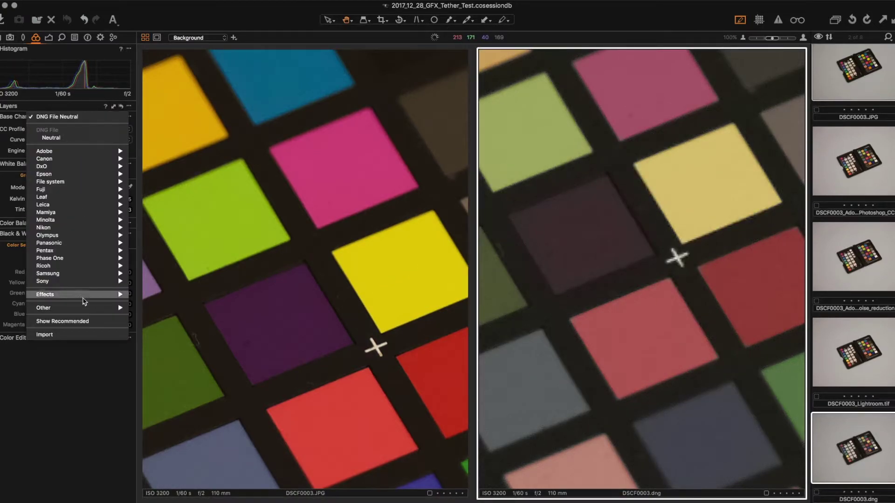
mouse_move(110, 311)
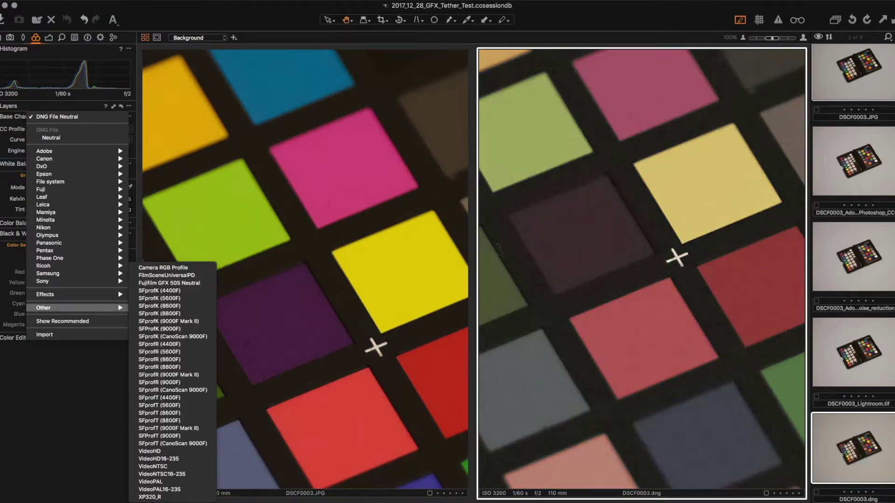
key("Escape")
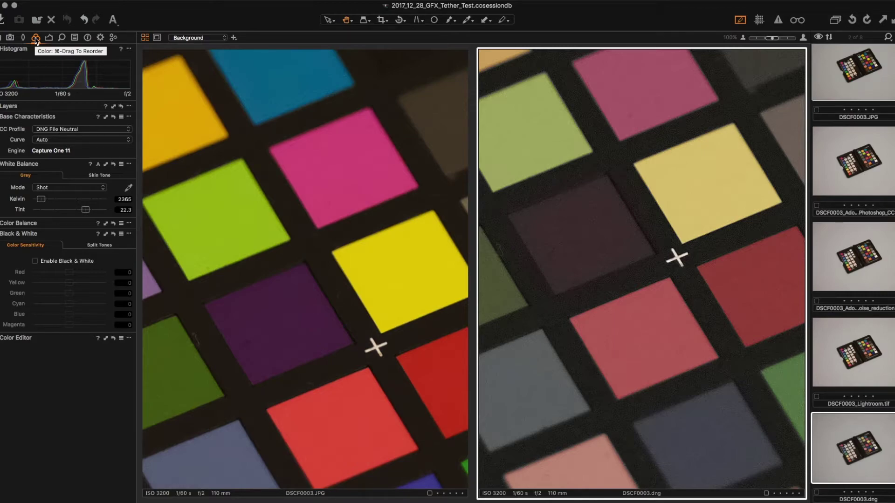
- Set the ICC profile of DSCF0003.dng to Fujifilm GFX 50S Neutral
left_click(66, 131)
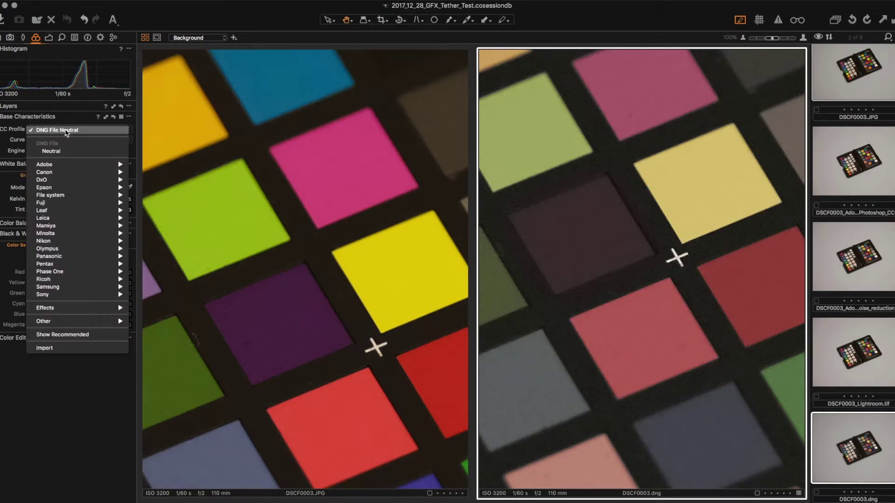
mouse_move(77, 323)
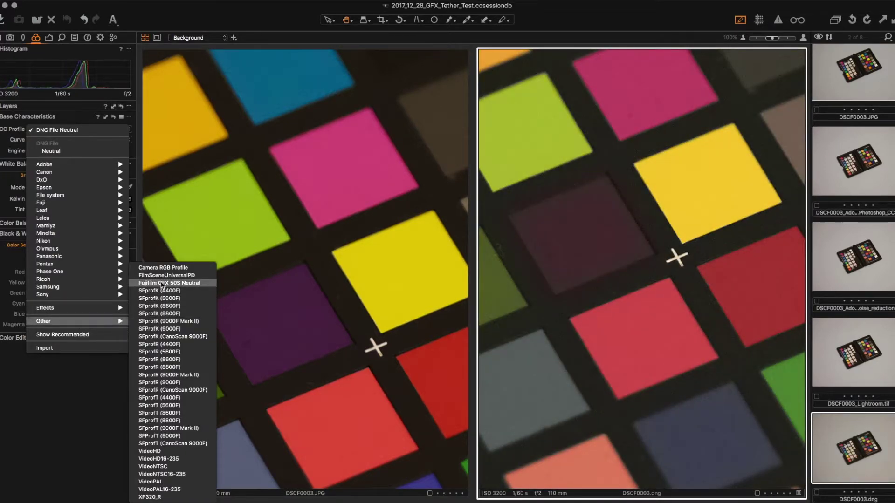
left_click(162, 283)
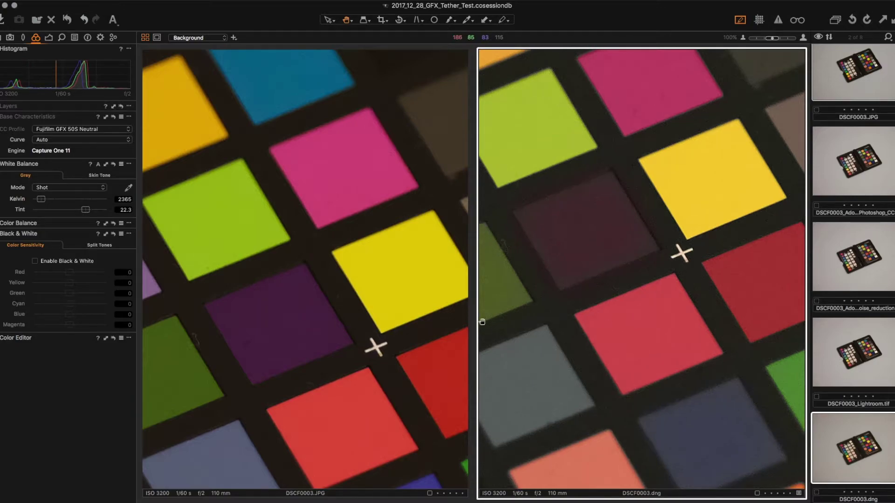
- Raise the saturation of DSCF0003.dng to 35 and set its exposure to -0.09
left_click(49, 37)
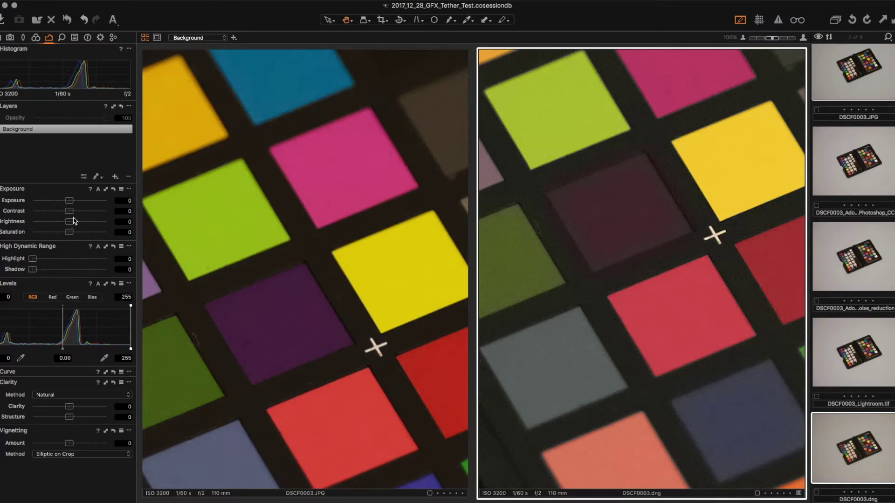
scroll(629, 129, "down", 3)
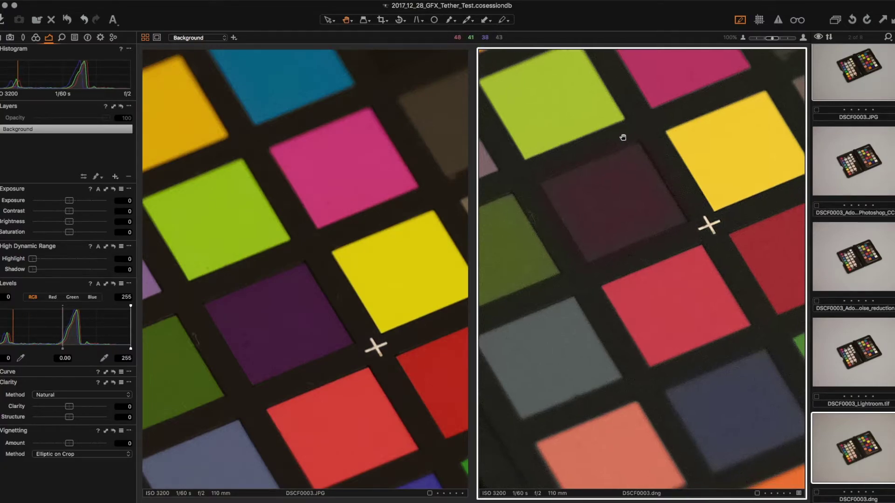
left_click_drag(72, 233, 85, 233)
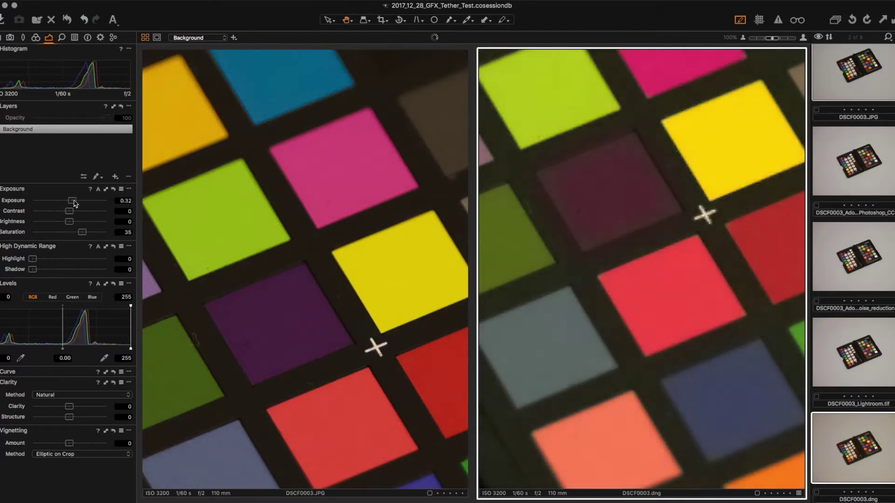
left_click_drag(71, 201, 70, 202)
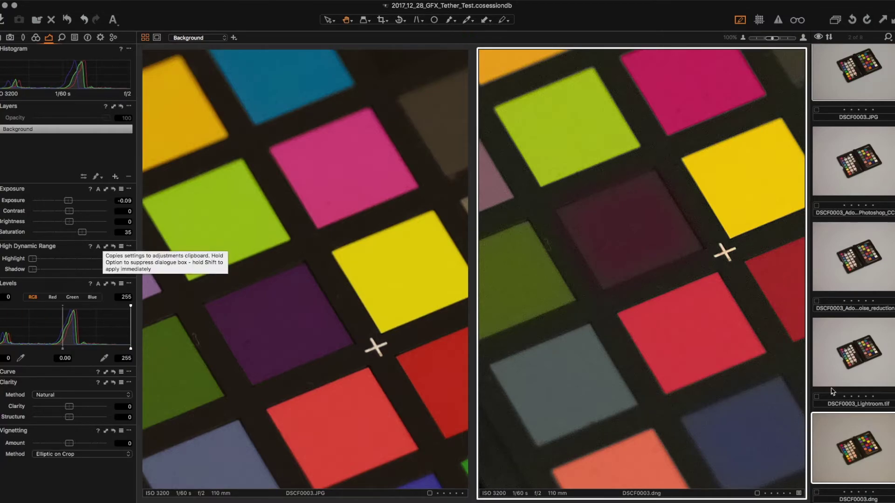
- Display DSCF0003 (1) DNG_Convert.dng on its own and show its ICC profile and white balance settings
scroll(853, 401, "down", 2)
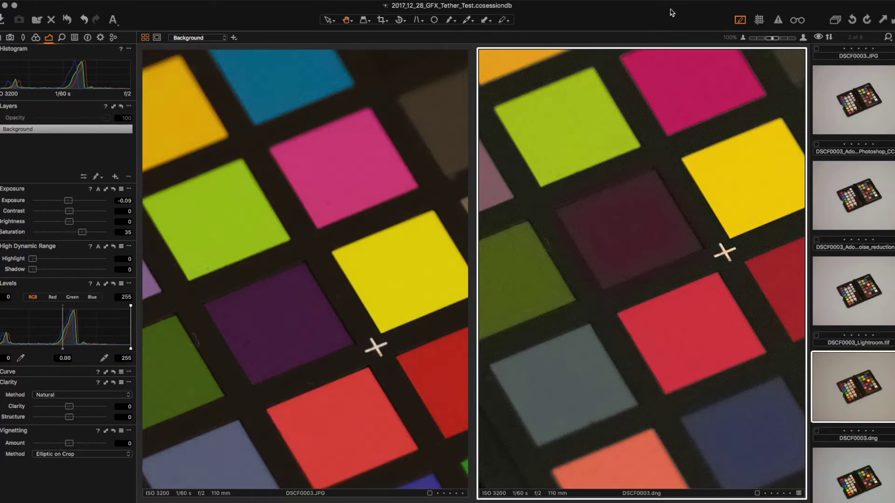
scroll(860, 321, "down", 3)
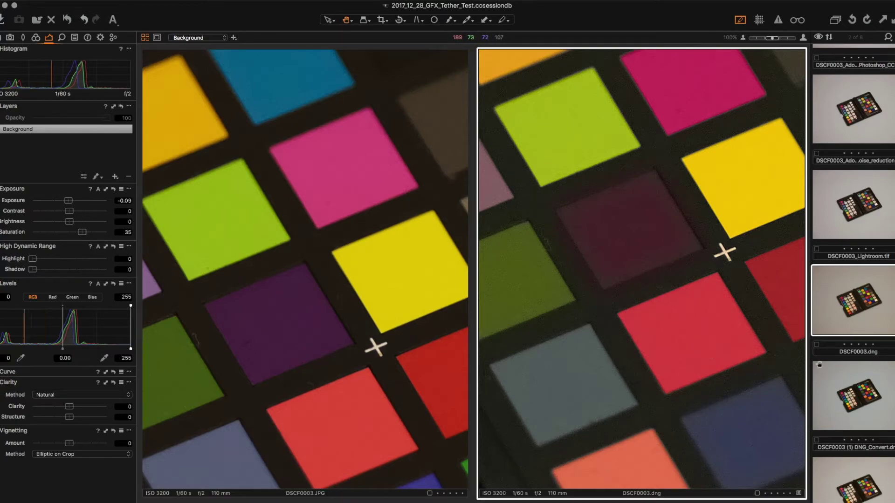
left_click(870, 400)
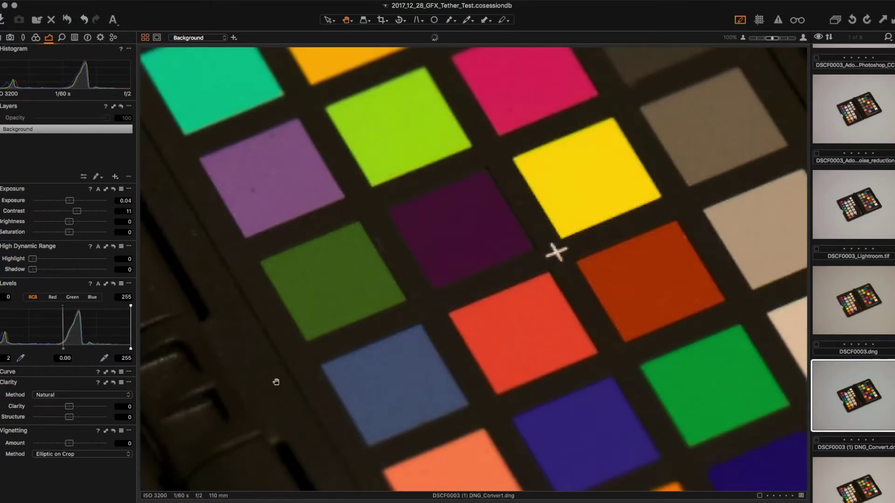
left_click(35, 38)
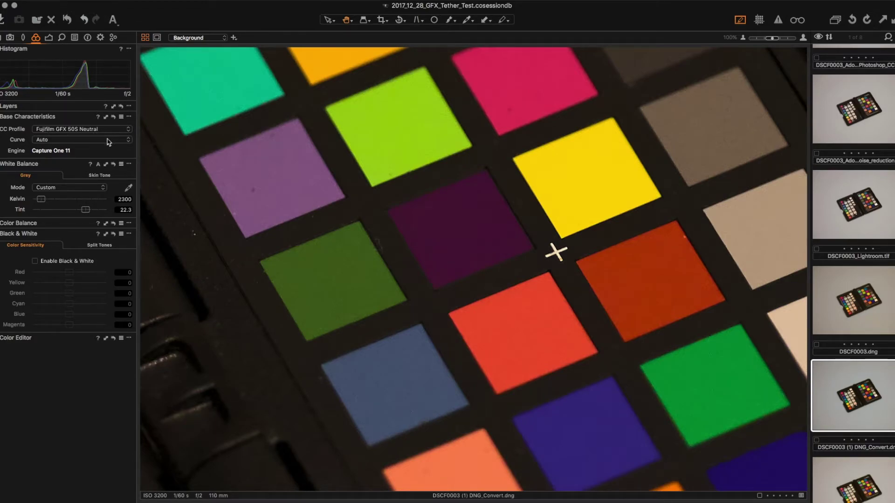
- Fit the DNG_Convert image to the view and show it side by side with DSCF0003.JPG
left_click(439, 234)
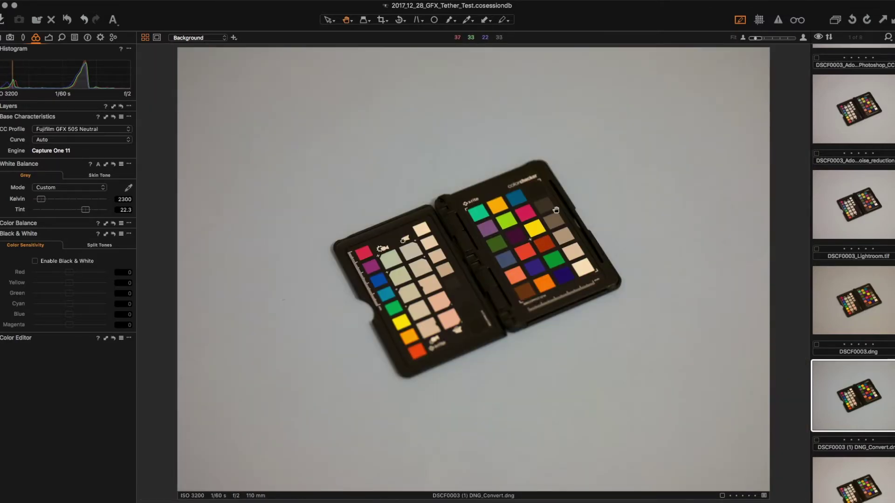
scroll(849, 198, "up", 3)
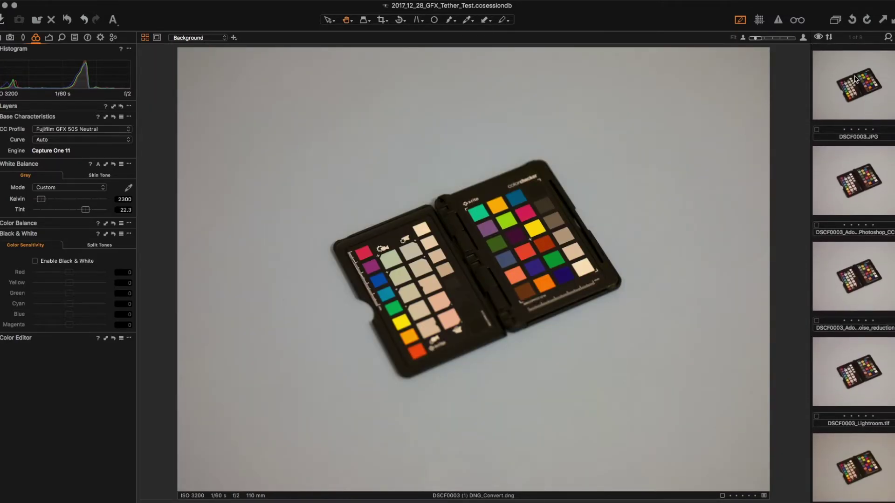
left_click(855, 80, "super")
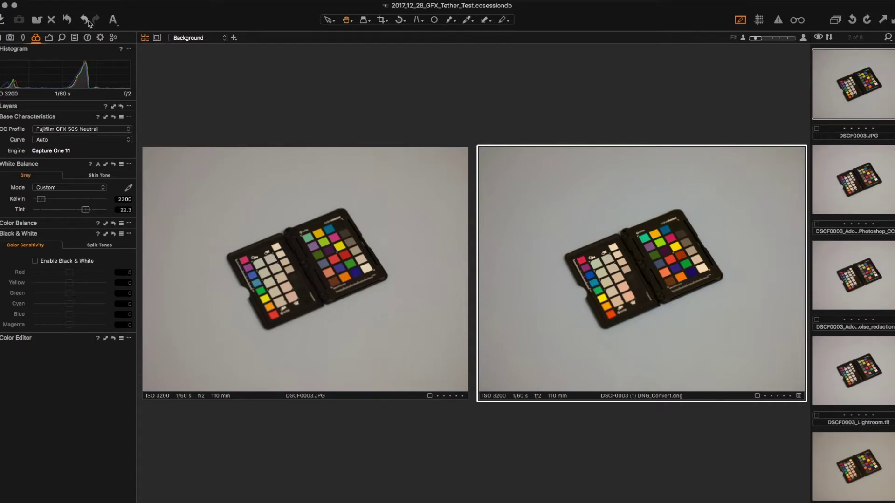
- Review the exposure, lens and colour settings of DSCF0003 (1) DNG_Convert.dng
left_click(52, 38)
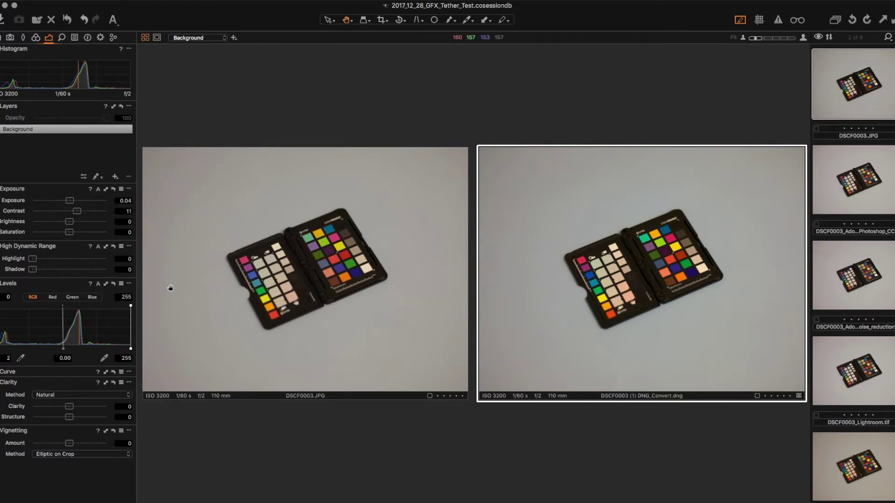
left_click(36, 40)
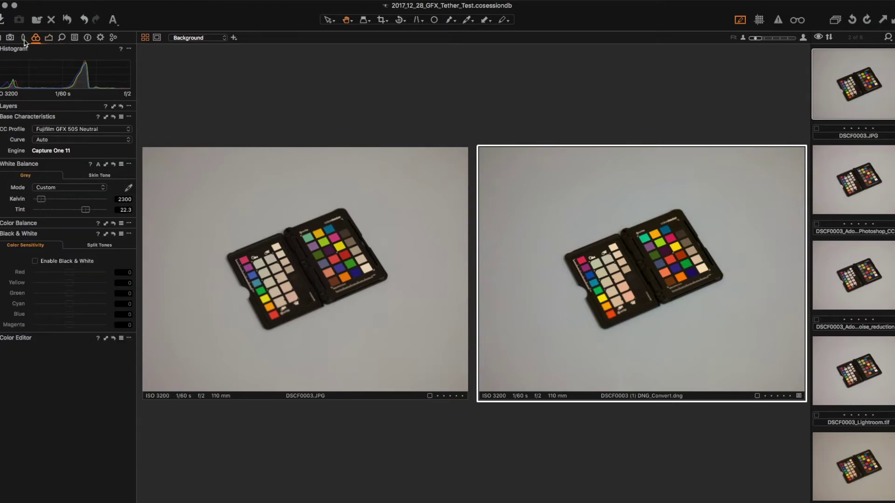
left_click(23, 40)
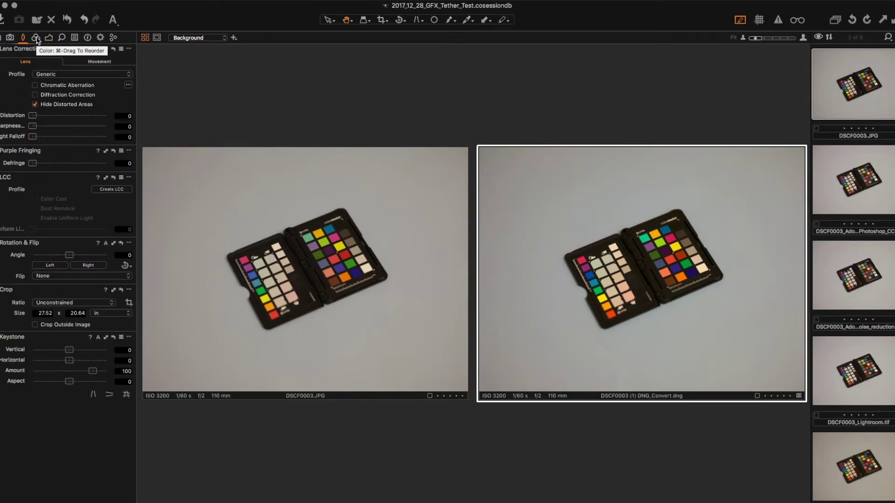
left_click(36, 39)
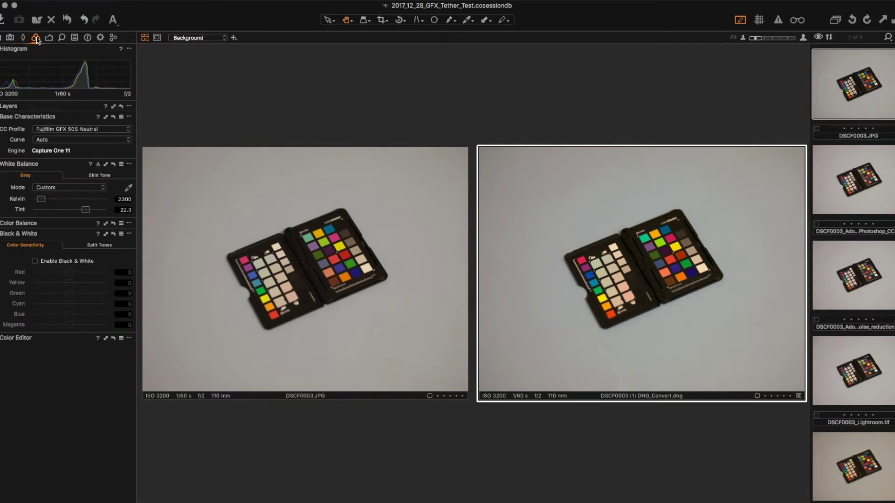
left_click(24, 39)
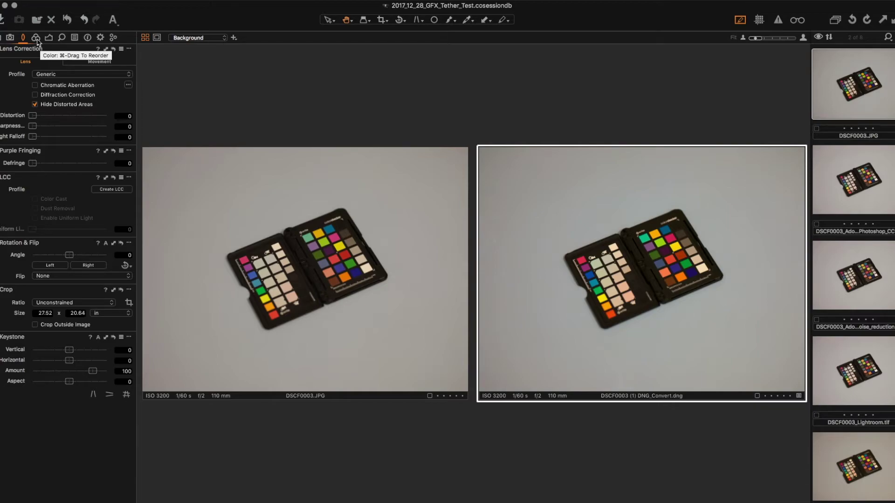
left_click(37, 41)
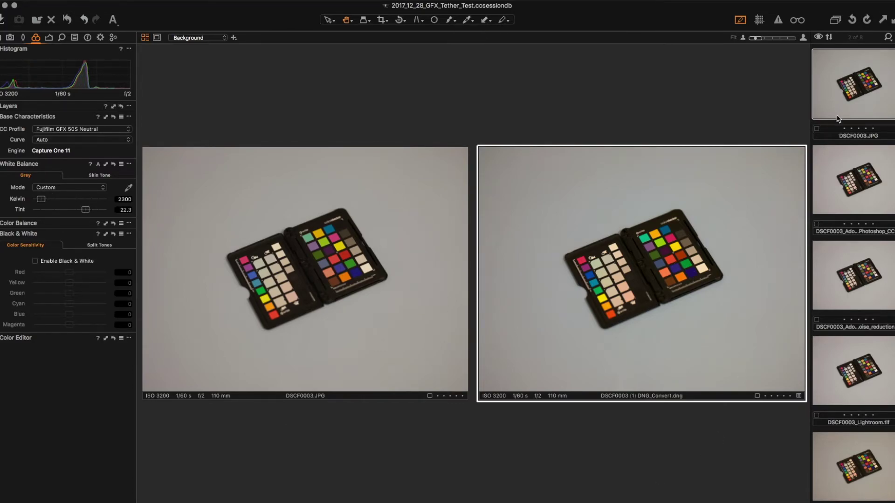
- Enlarge the viewing area and compare the same colour patches of DSCF0003.JPG and DSCF0003 (1) DNG_Convert.dng at 100%
key("super+t")
key("super+b")
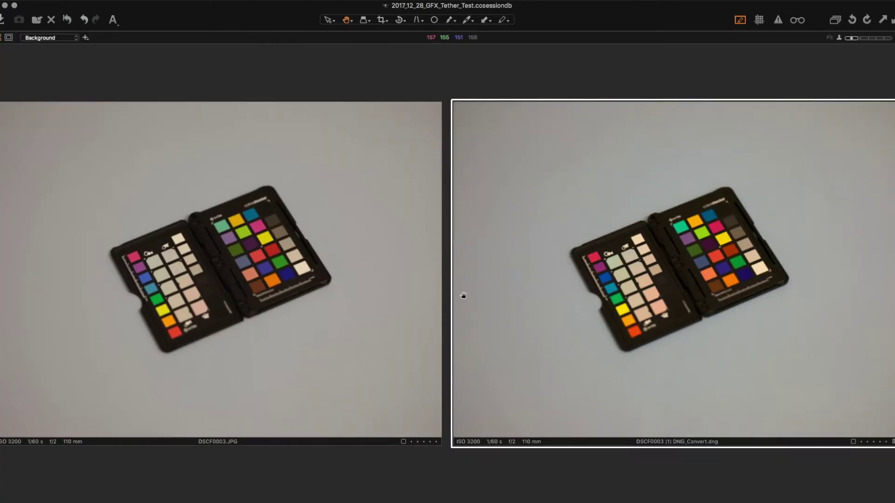
left_click(253, 251)
left_click_drag(303, 252, 275, 279)
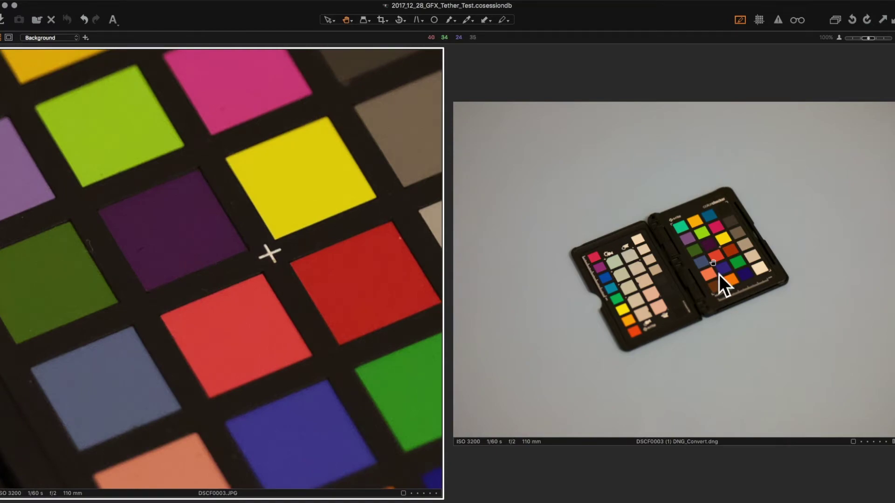
left_click(691, 245)
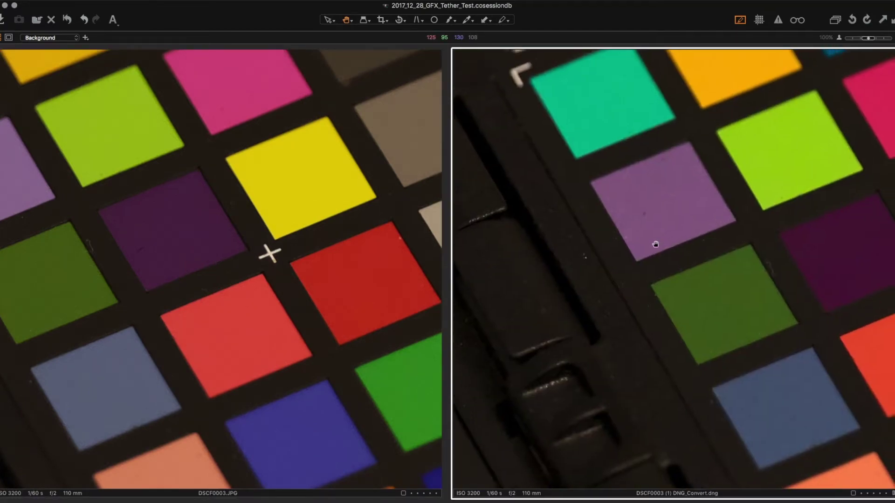
left_click_drag(750, 239, 643, 228)
left_click_drag(720, 290, 709, 210)
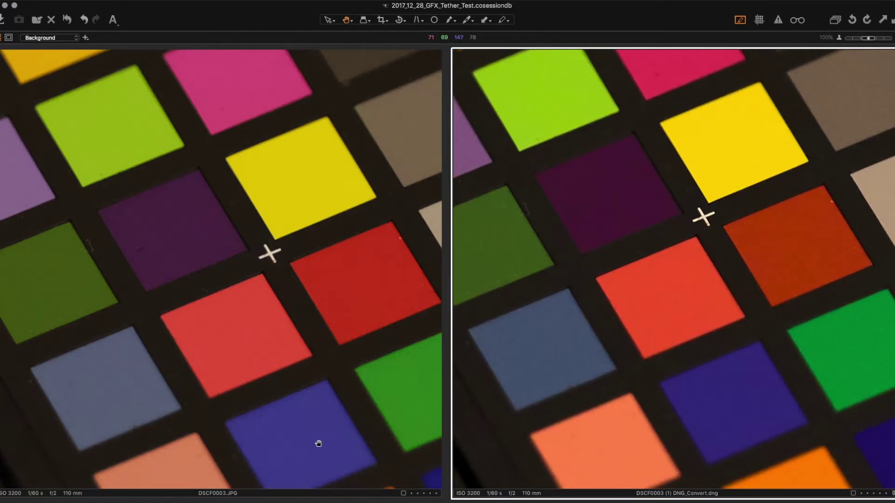
mouse_move(689, 261)
left_mouse_down()
mouse_move(683, 238)
mouse_move(687, 252)
left_mouse_up()
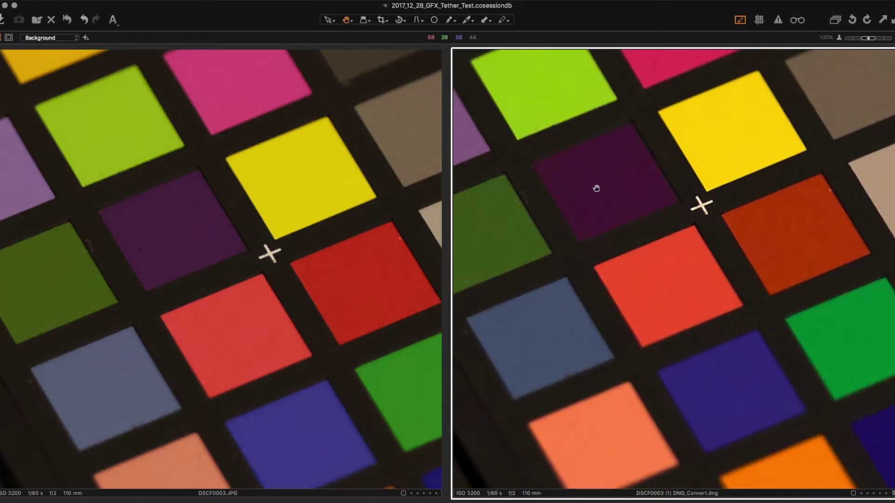
- Bring back the thumbnails and compare DSCF0003.dng with DSCF0003 (1) DNG_Convert.dng at 100%, aligned around the dark purple and red patches
key("super+b")
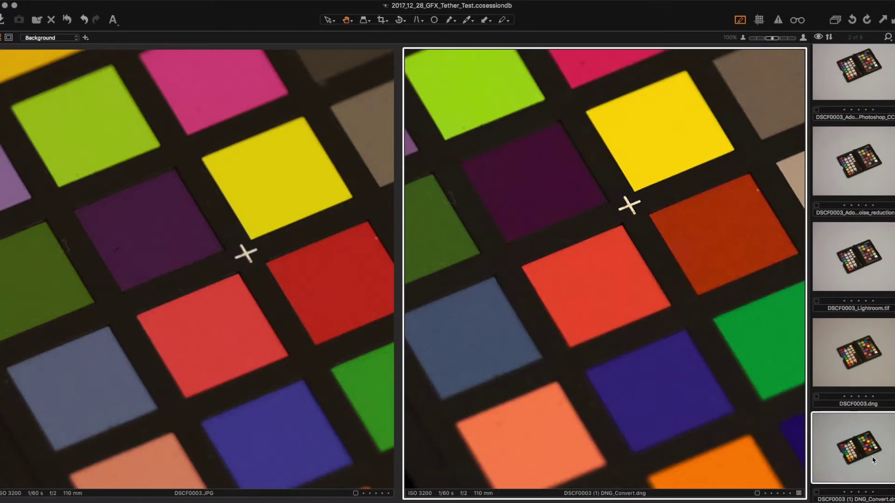
left_click(857, 353, "super")
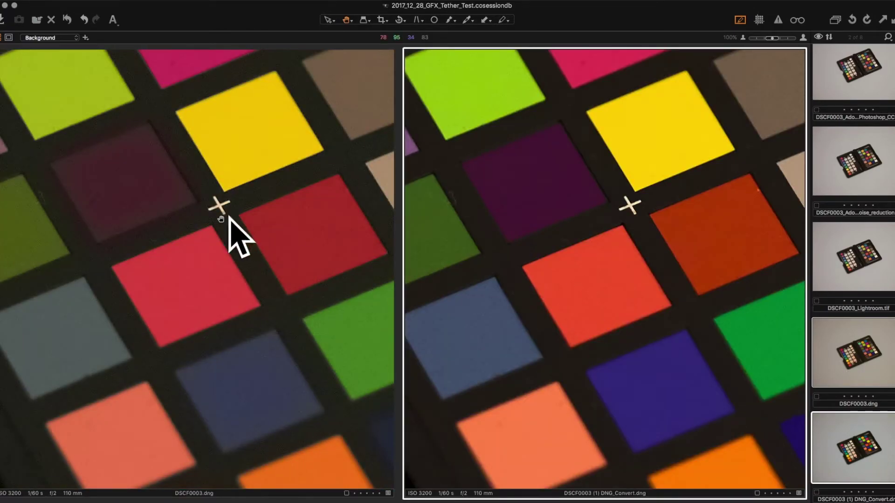
left_click(234, 278)
scroll(234, 277, "up", 4)
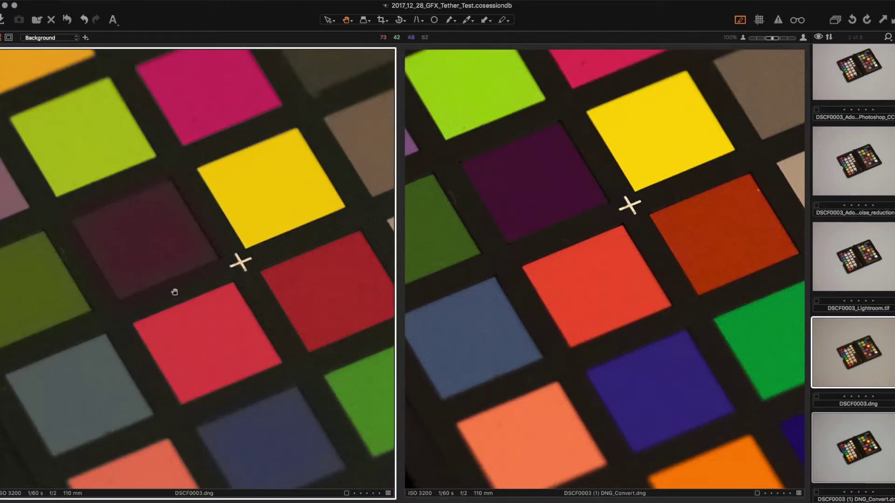
scroll(174, 289, "up", 3)
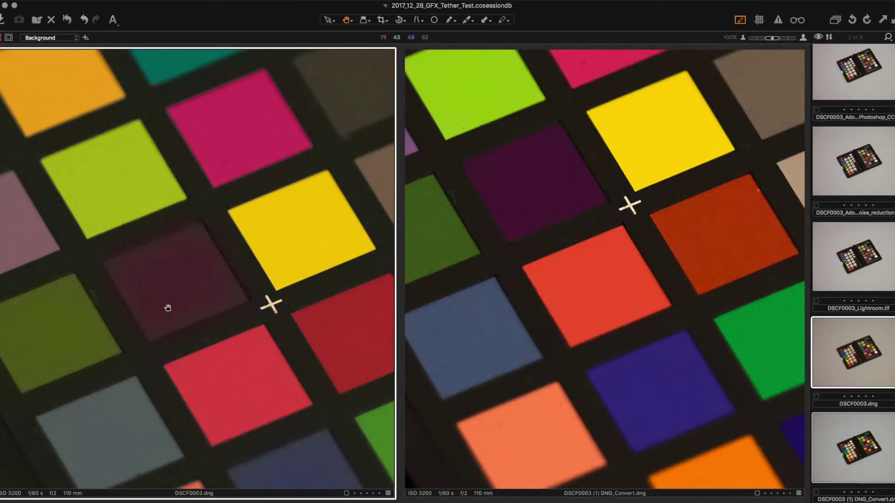
mouse_move(195, 304)
left_mouse_down()
mouse_move(195, 294)
mouse_move(196, 310)
left_mouse_up()
left_click(578, 249)
left_click_drag(577, 249, 552, 219)
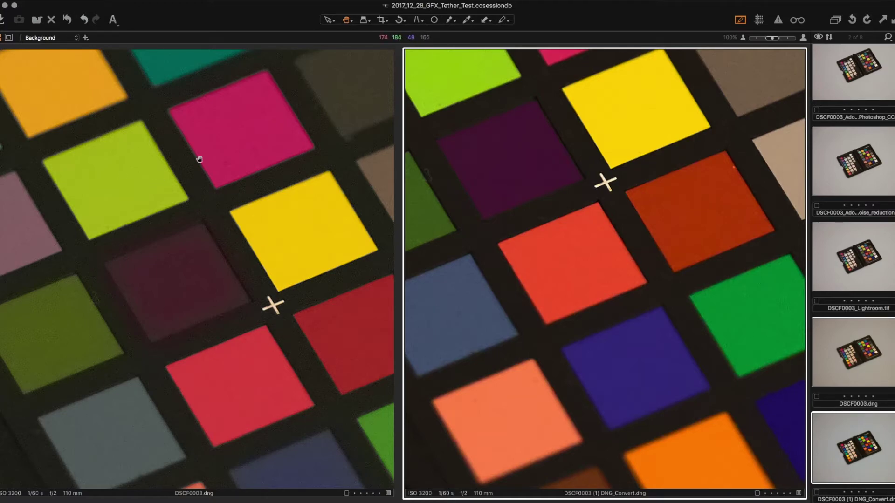
left_click_drag(463, 214, 464, 206)
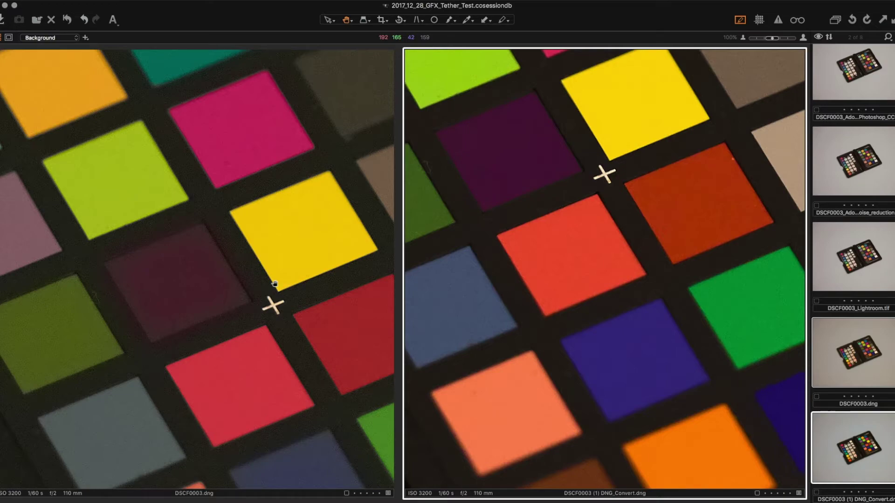
left_click_drag(555, 207, 554, 205)
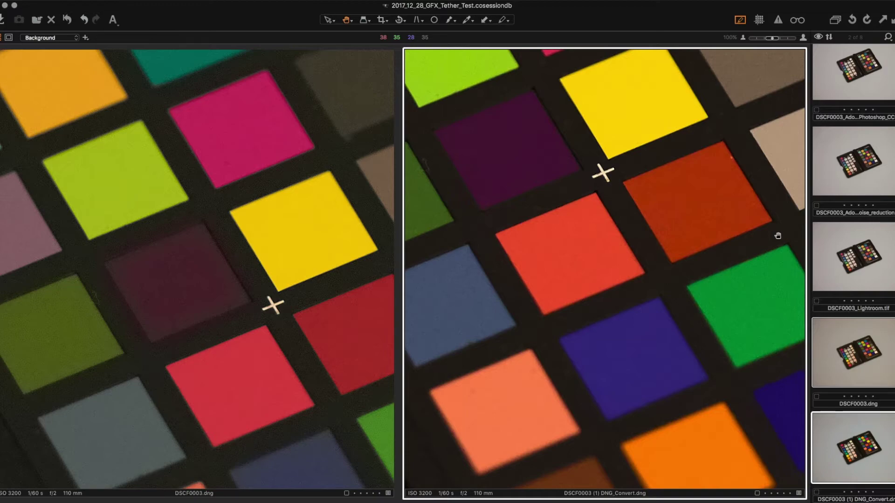
- Display DSCF0003 (1) DNG Convert 02.dng on its own and show its ICC profile and white balance settings
scroll(852, 326, "down", 5)
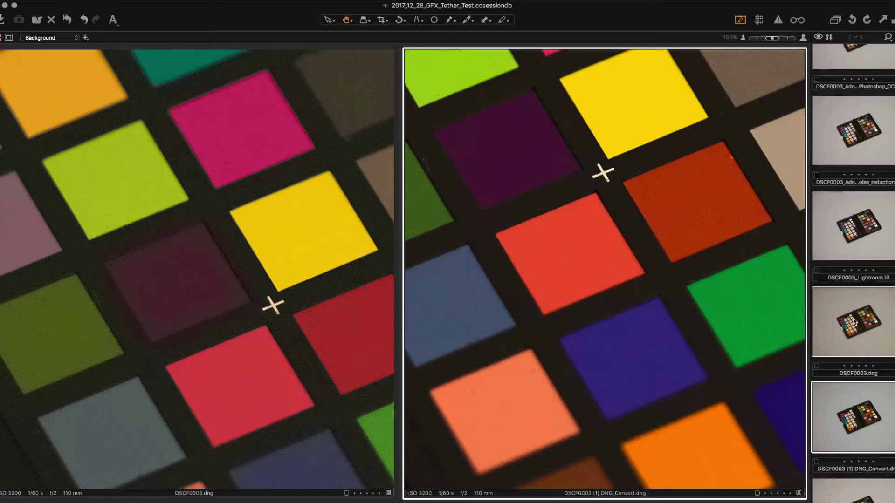
scroll(852, 357, "down", 2)
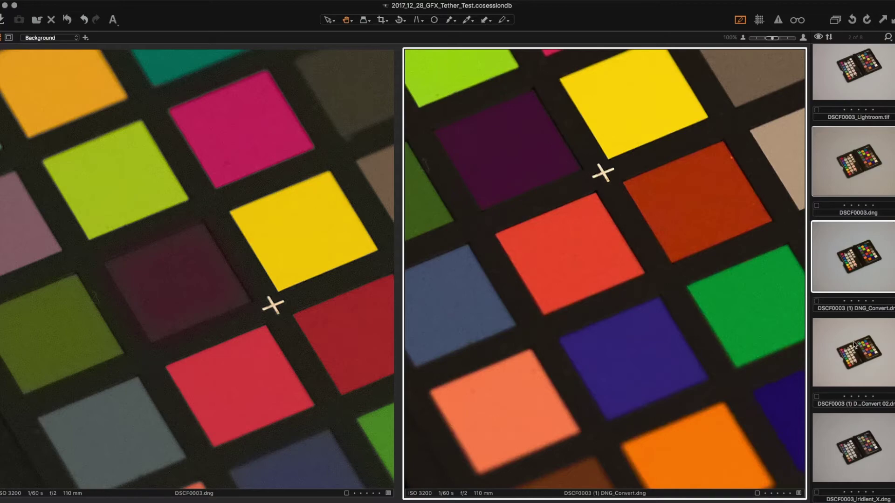
left_click(854, 344)
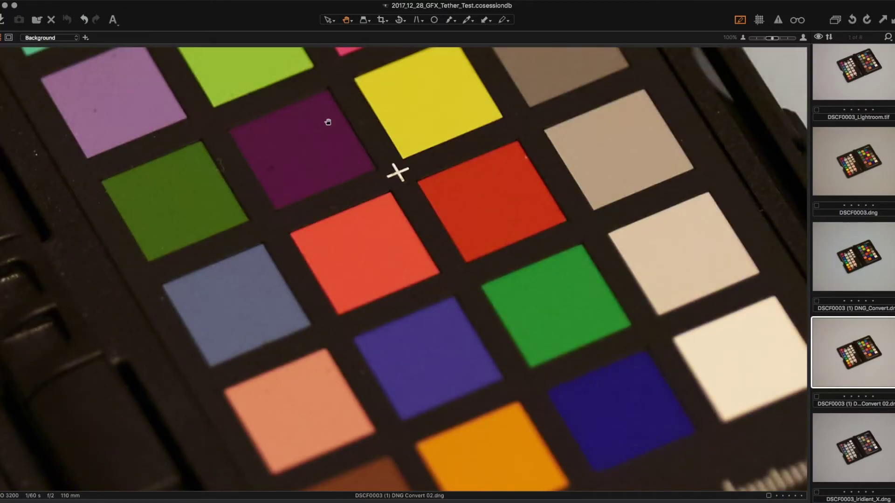
key("super+t")
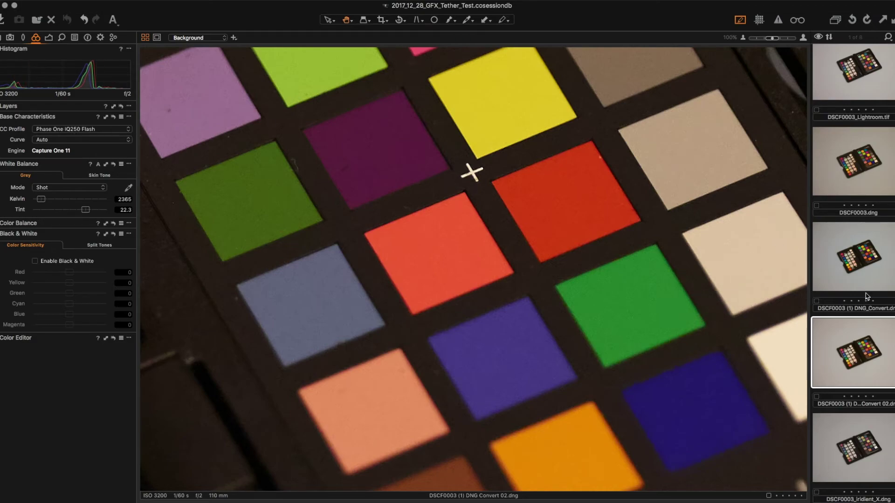
- Show DSCF0003 (1) DNG_Convert.dng beside DSCF0003 (1) DNG Convert 02.dng and compare matching colour patches at 100%
scroll(856, 268, "up", 1)
scroll(857, 267, "up", 2)
left_click(873, 339, "super")
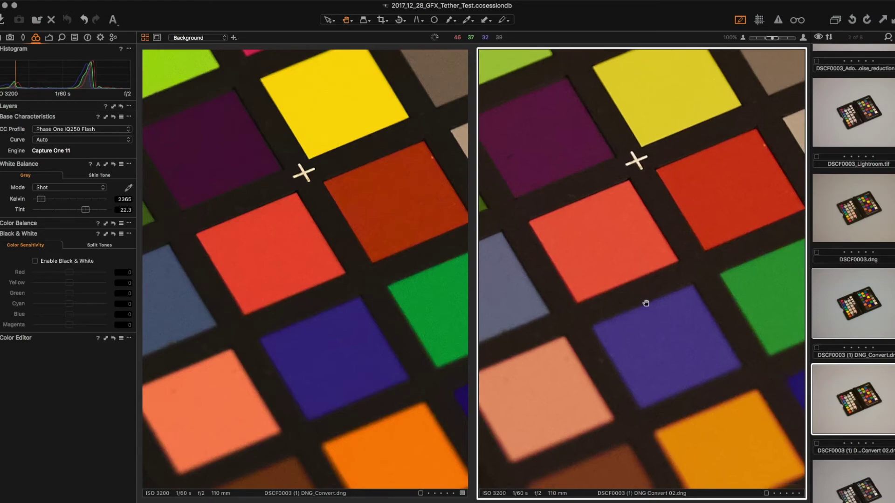
left_click_drag(647, 300, 646, 290)
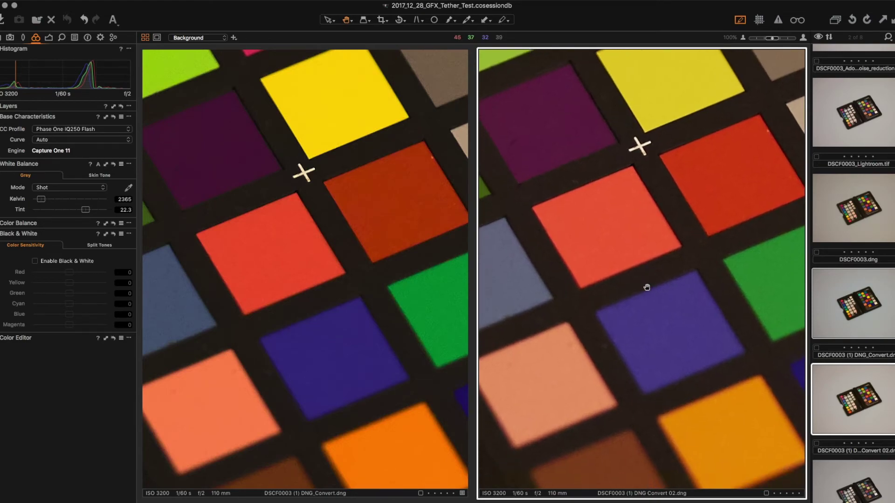
left_click(321, 286)
left_click_drag(329, 349, 344, 401)
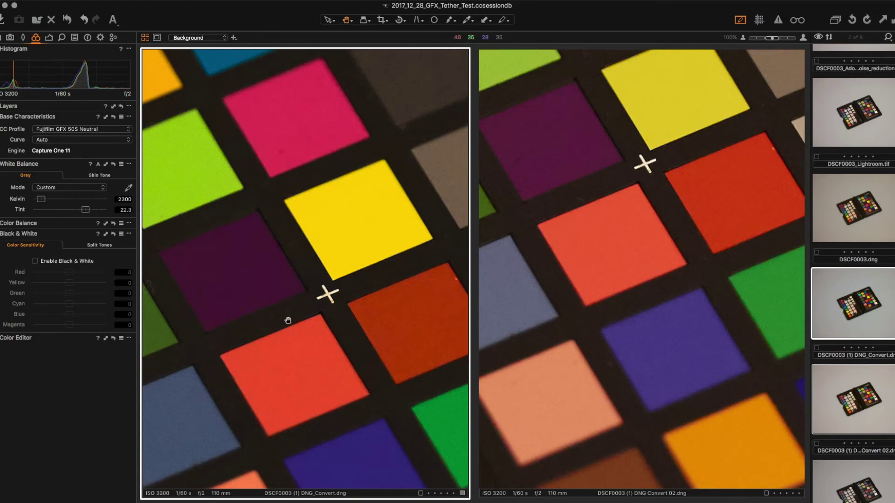
left_click_drag(288, 320, 291, 315)
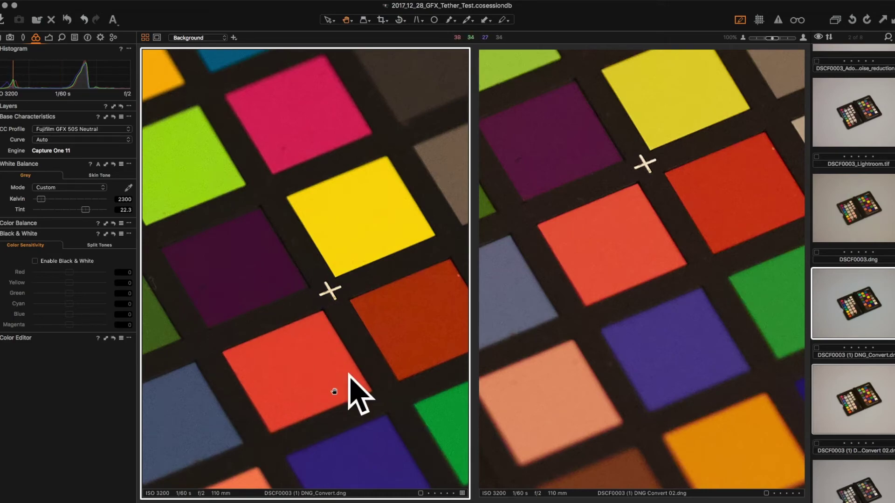
- Copy the adjustments of DSCF0003 (1) DNG_Convert.dng, including exposure 0.04 and contrast 11, onto DSCF0003 (1) DNG Convert 02.dng
left_click(49, 37)
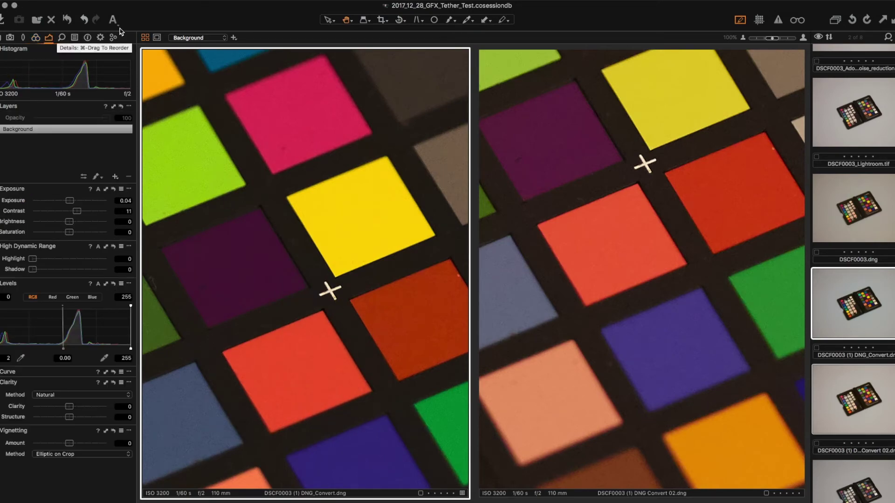
left_click(576, 196)
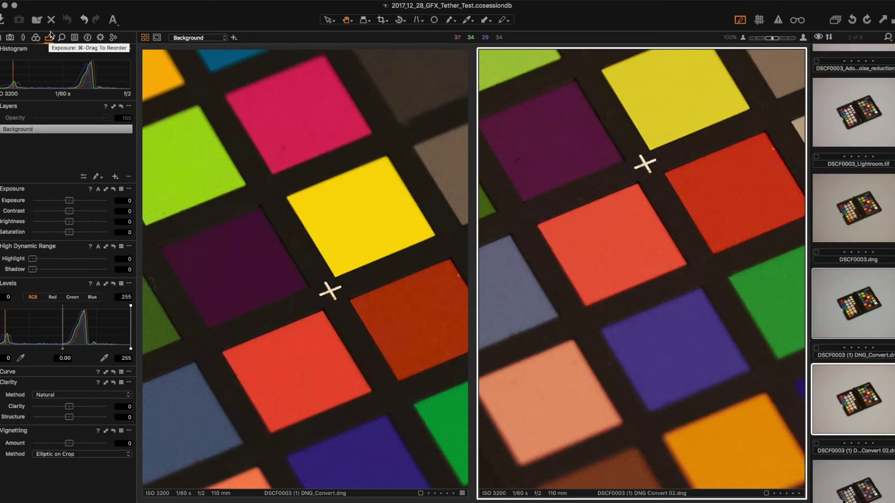
left_click(347, 189)
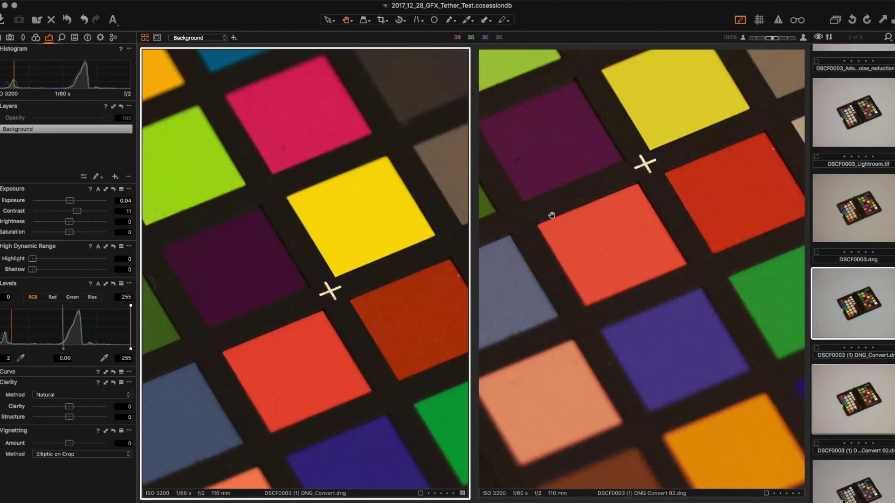
left_click(550, 215)
key("super+shift+v")
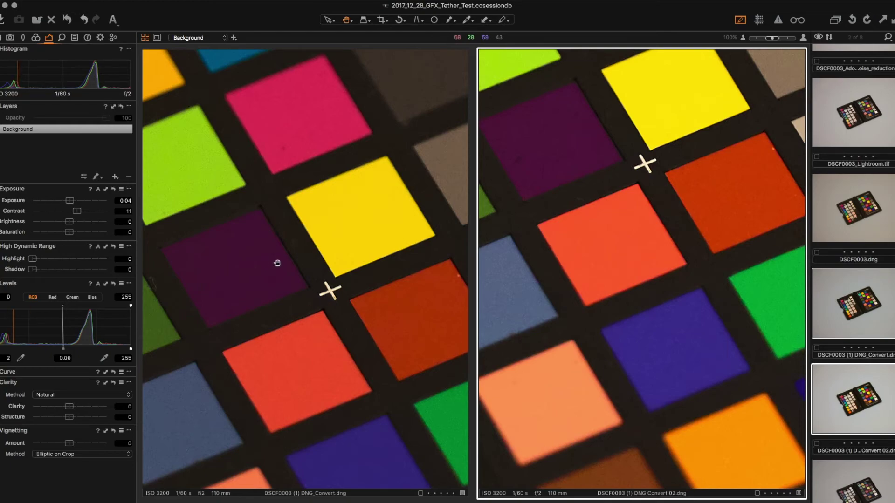
left_click_drag(277, 264, 280, 260)
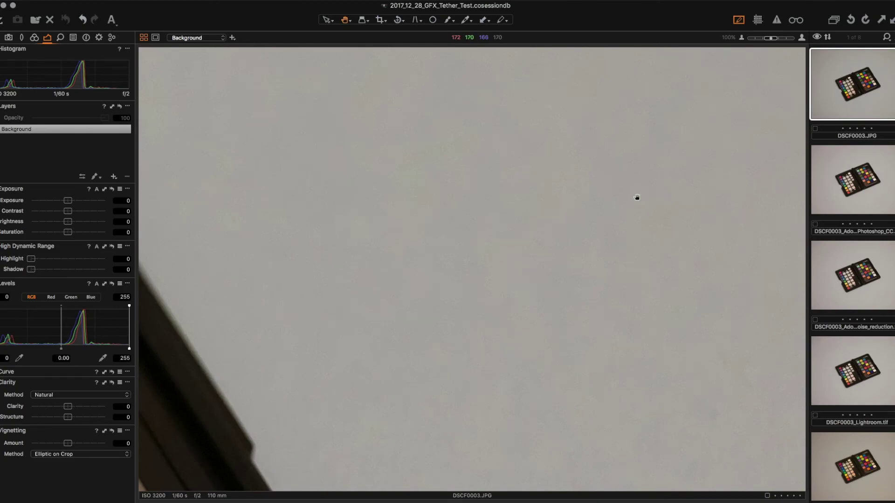
- Fit DSCF0003.JPG to the view and browse the thumbnails down to the Lightroom and DNG versions
left_click(637, 197)
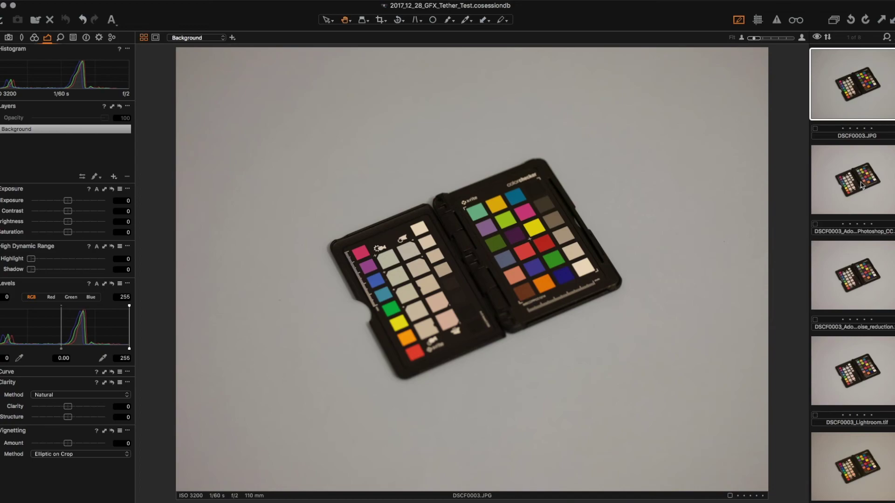
scroll(863, 268, "down", 3)
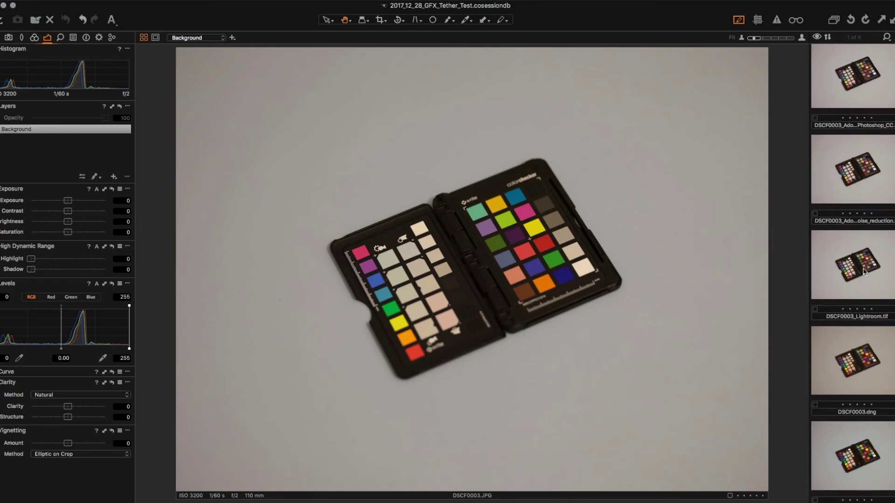